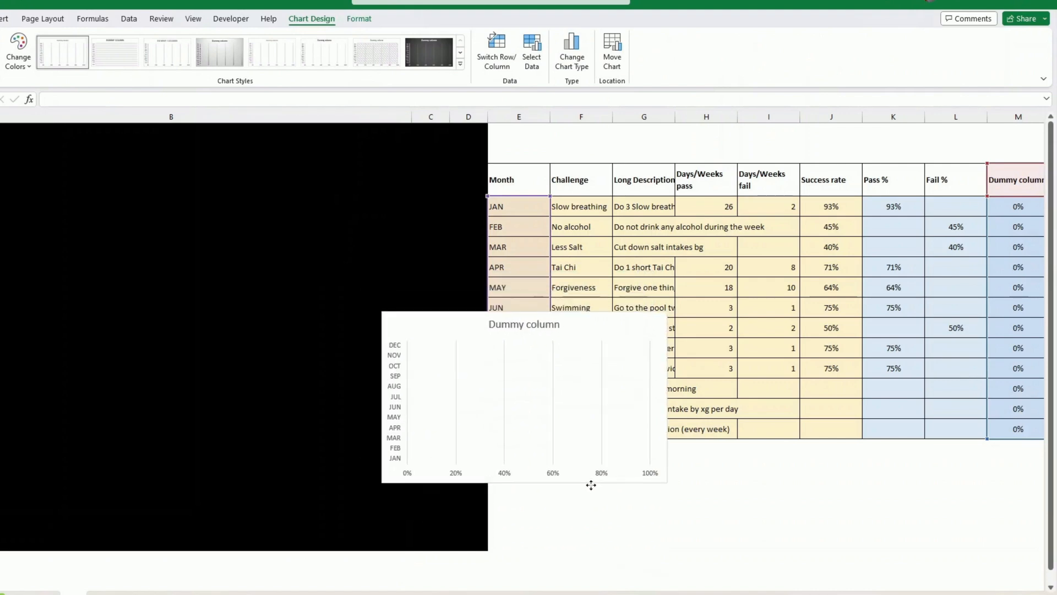
- Enter 5% for January in the Dummy column and add data labels to the chart's dummy series
{"action": "left_click", "coordinate": [1006, 206]}
{"action": "type", "text": "5"}
{"action": "key", "text": "Return"}
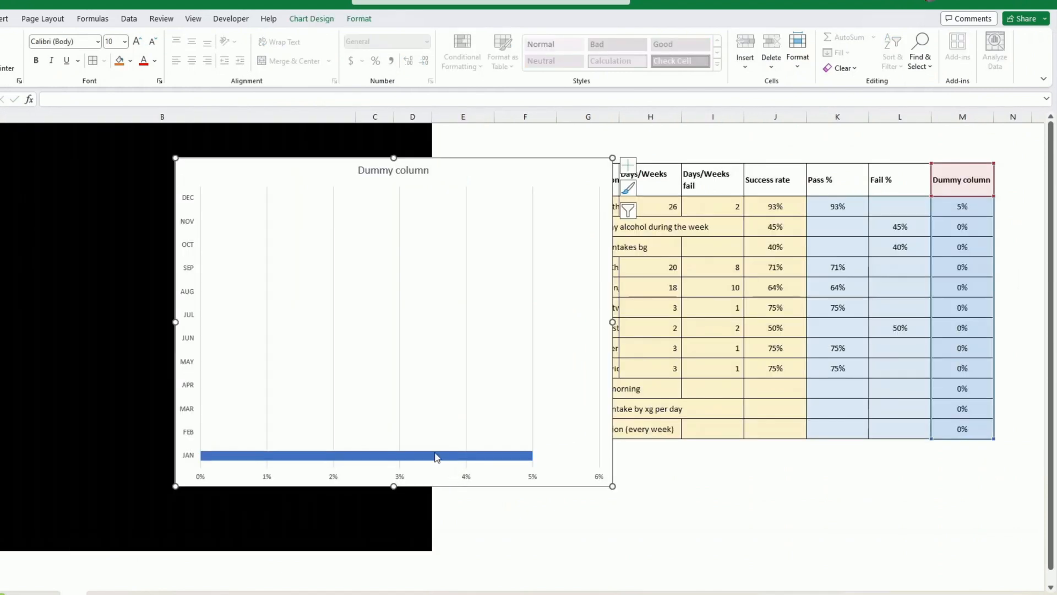
{"action": "right_click", "coordinate": [435, 457]}
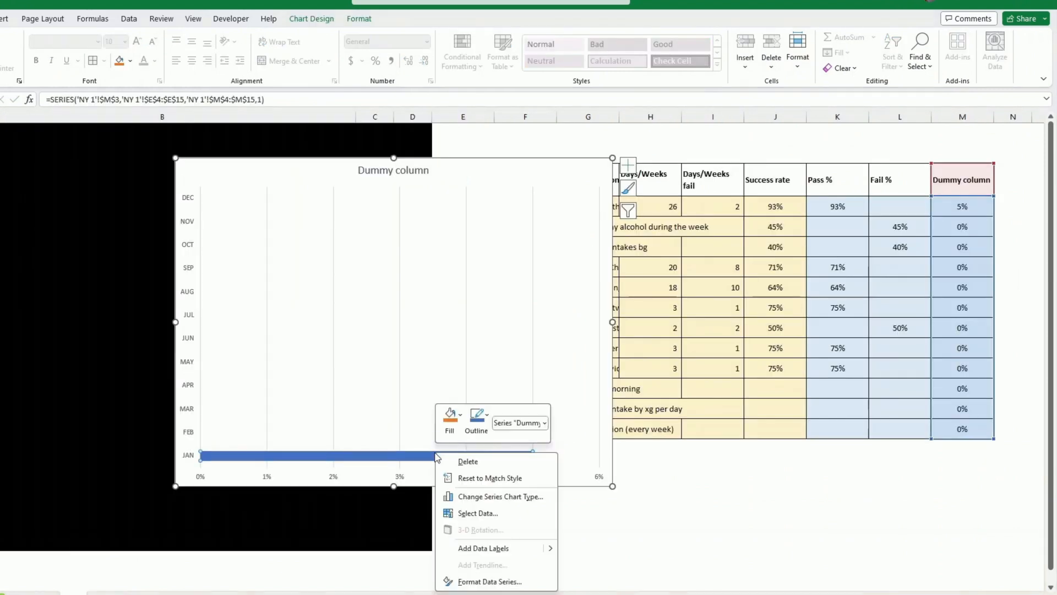
{"action": "left_click", "coordinate": [482, 550]}
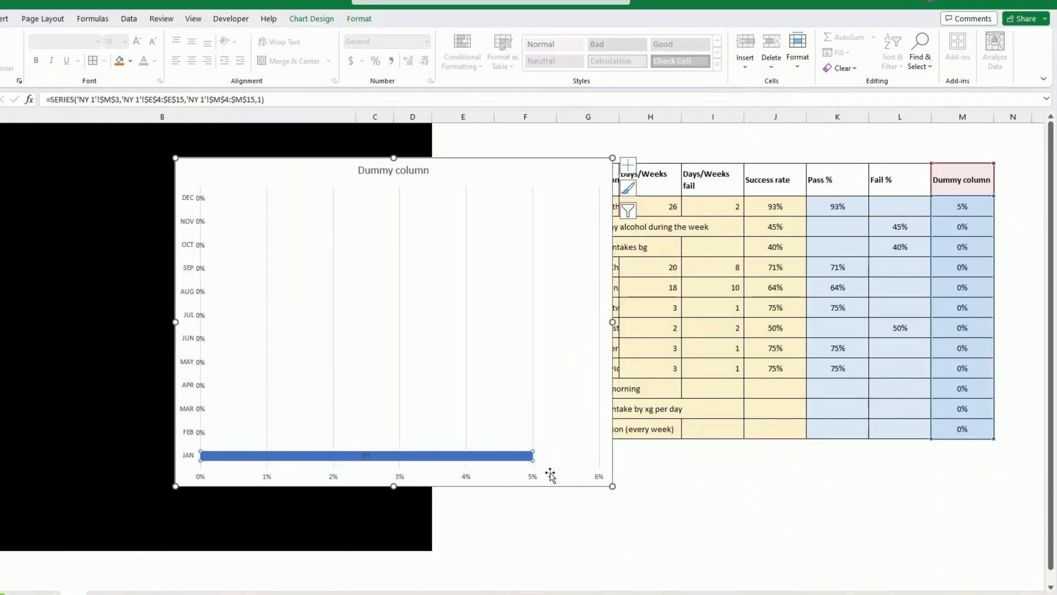
- Label the dummy series with only the challenge names from cells F4:F15, without values, positioned at Inside Base
{"action": "left_click", "coordinate": [199, 433]}
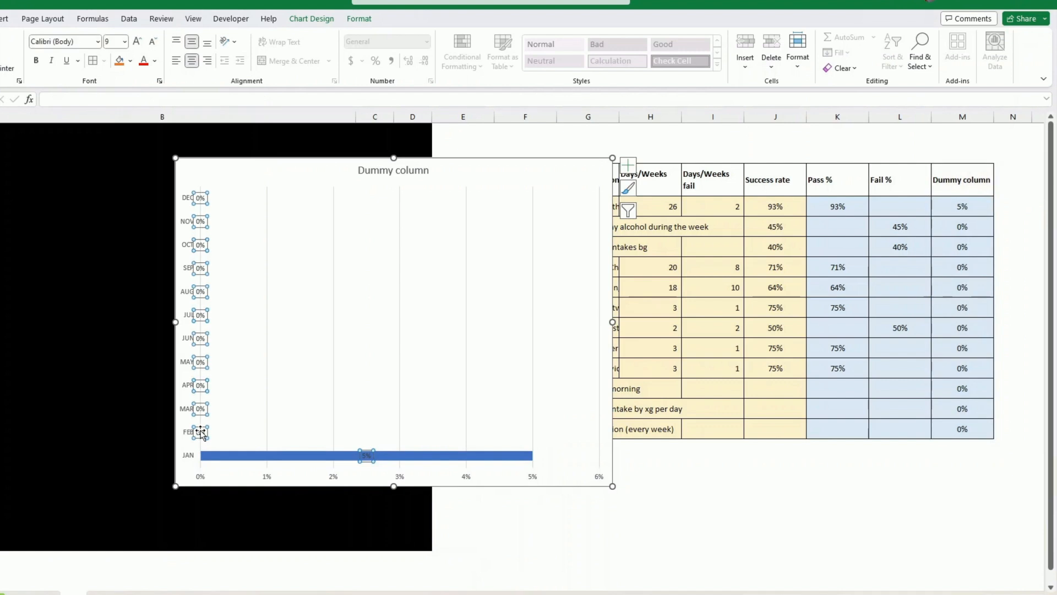
{"action": "right_click", "coordinate": [199, 433]}
{"action": "left_click", "coordinate": [254, 577]}
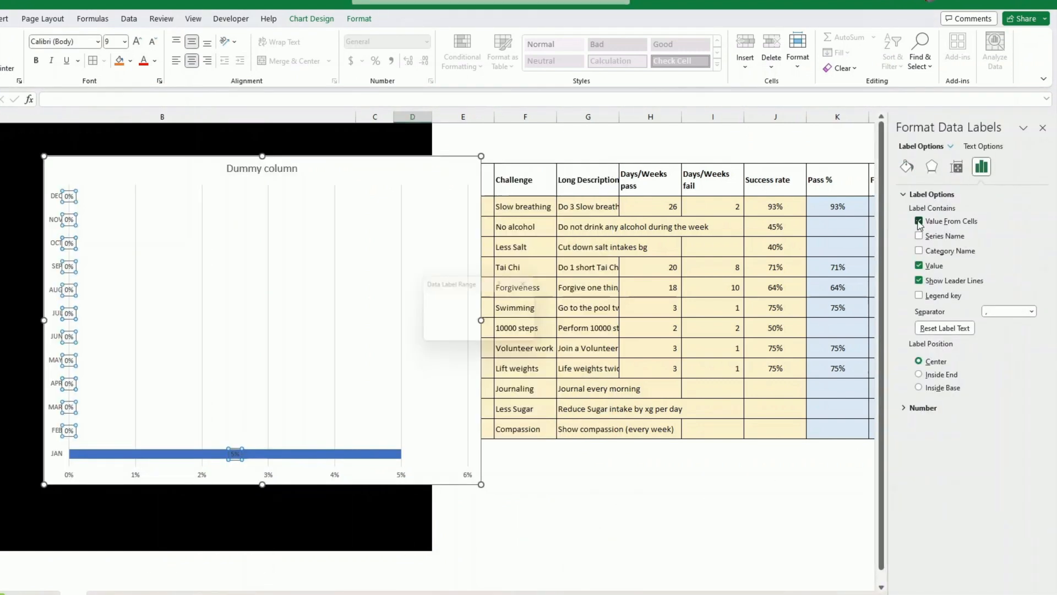
{"action": "left_click", "coordinate": [920, 221]}
{"action": "left_click_drag", "start_coordinate": [519, 208], "coordinate": [517, 430]}
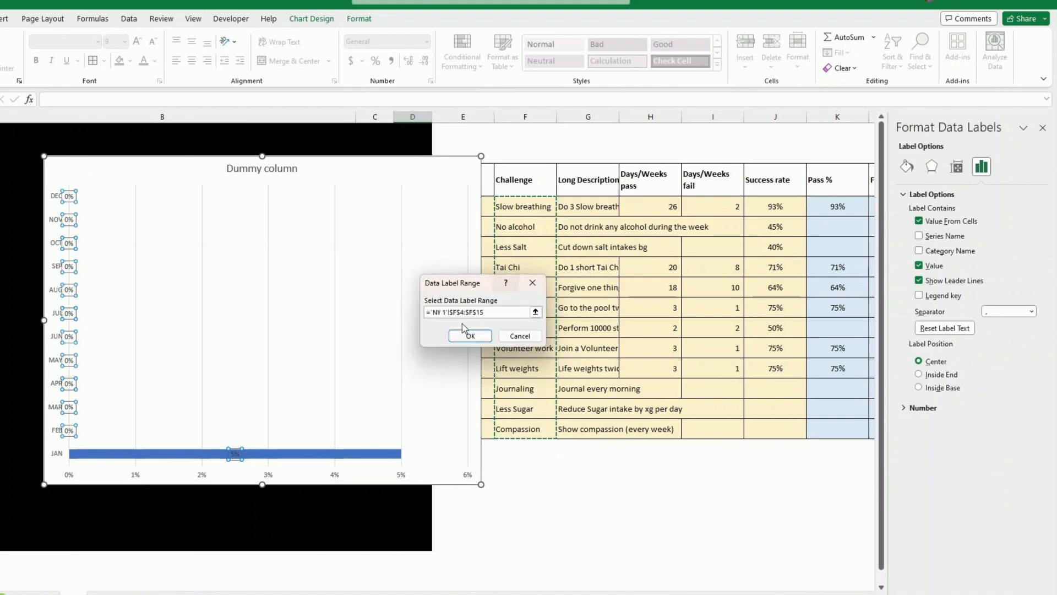
{"action": "left_click", "coordinate": [469, 337]}
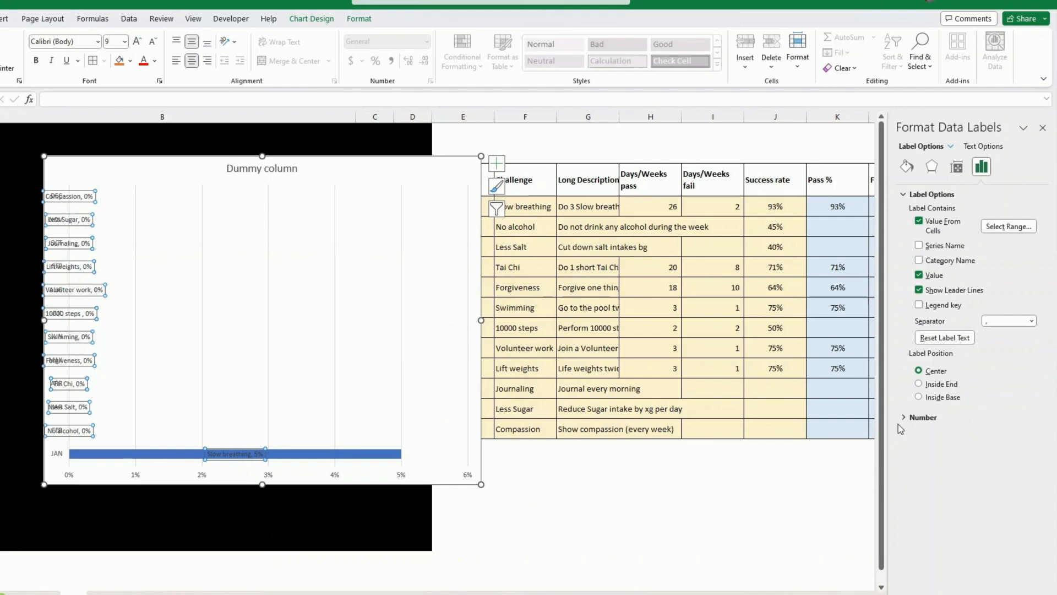
{"action": "left_click", "coordinate": [919, 397]}
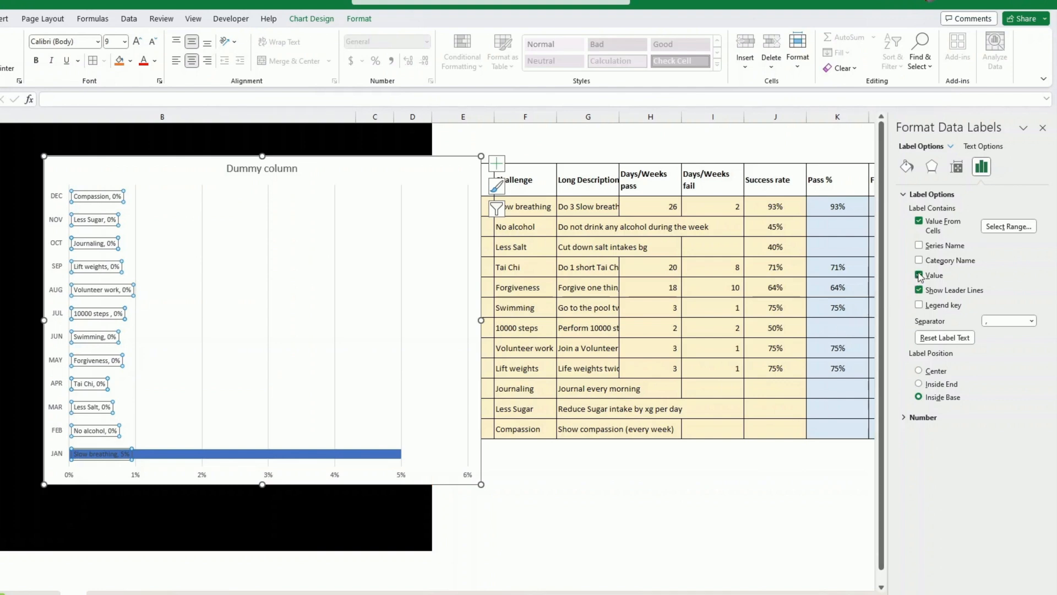
{"action": "left_click", "coordinate": [919, 275]}
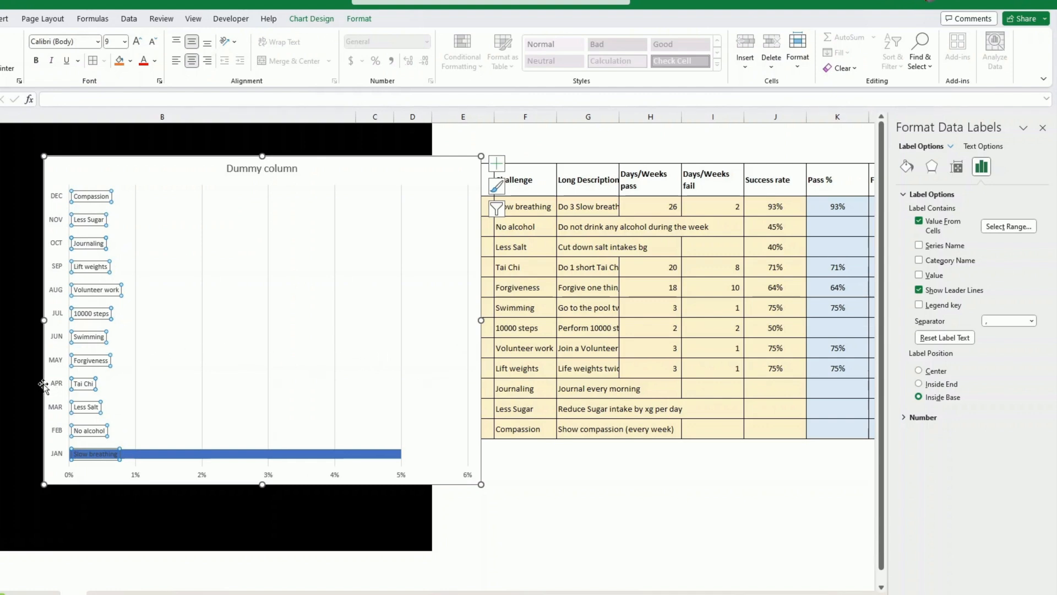
- Set the chart's vertical month axis to show its categories in reverse order
{"action": "left_click", "coordinate": [54, 384]}
{"action": "right_click", "coordinate": [56, 385]}
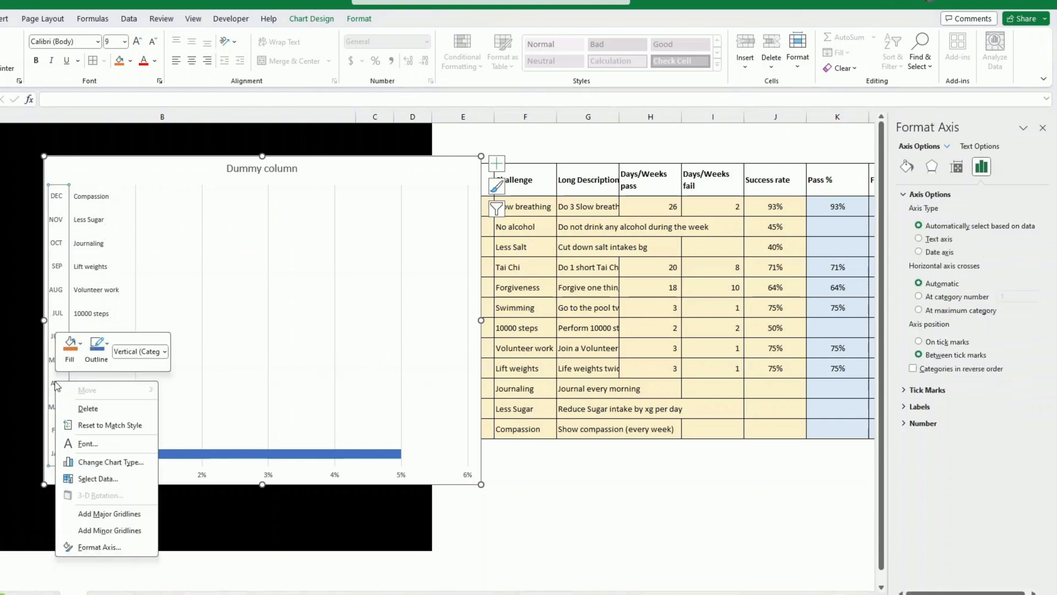
{"action": "left_click", "coordinate": [97, 547]}
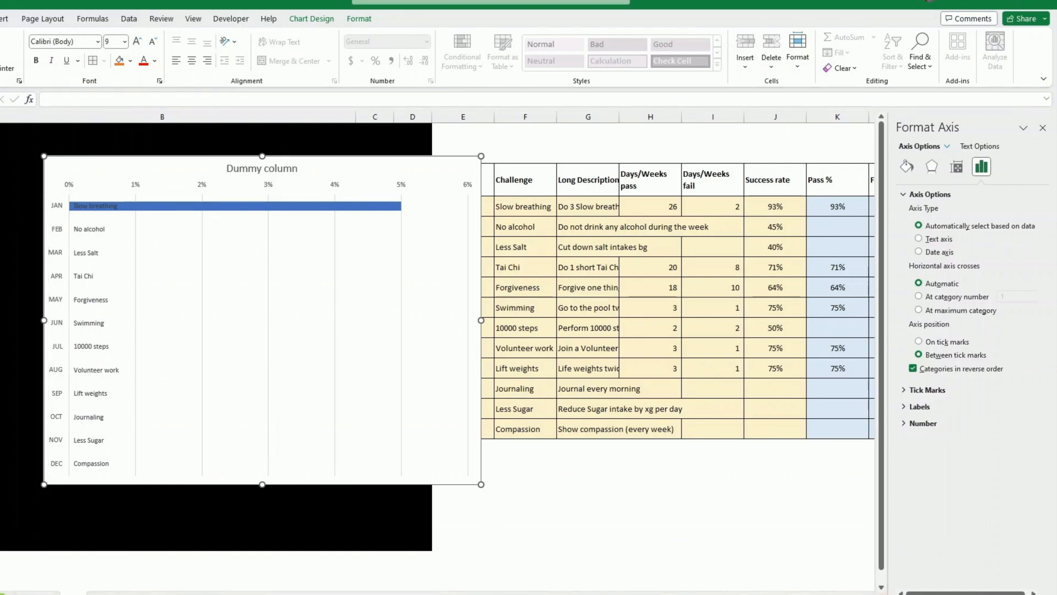
- Add a chart data series named Pass using the values in K4:K15
{"action": "right_click", "coordinate": [224, 325]}
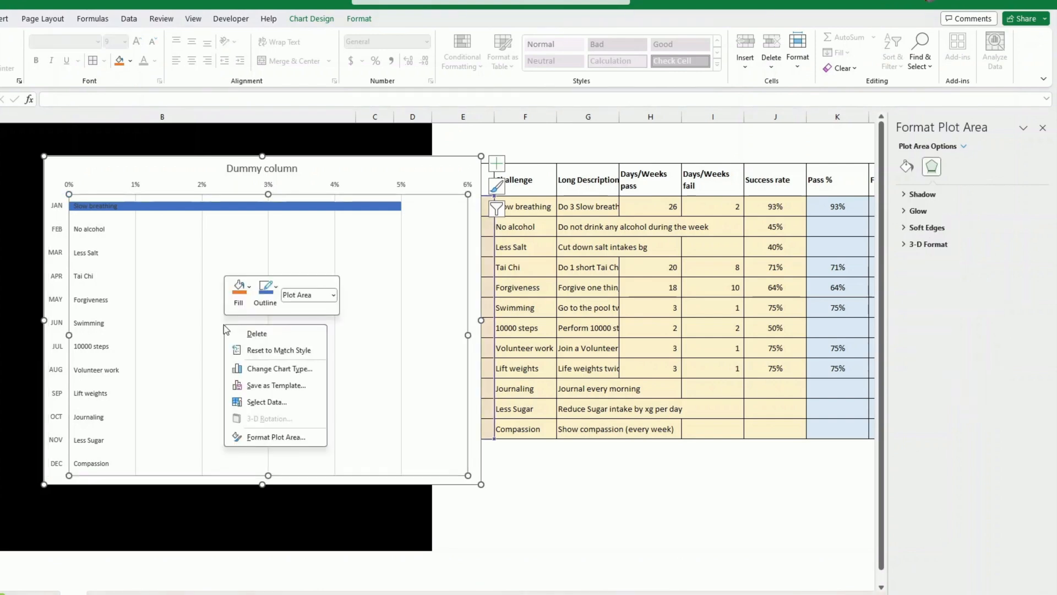
{"action": "left_click", "coordinate": [267, 402]}
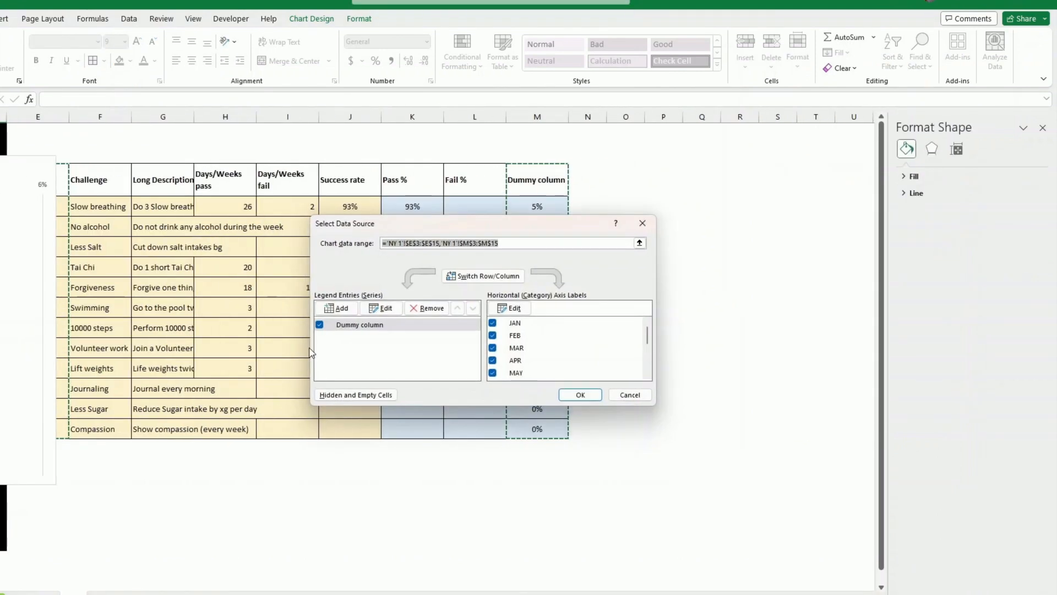
{"action": "left_click", "coordinate": [338, 309]}
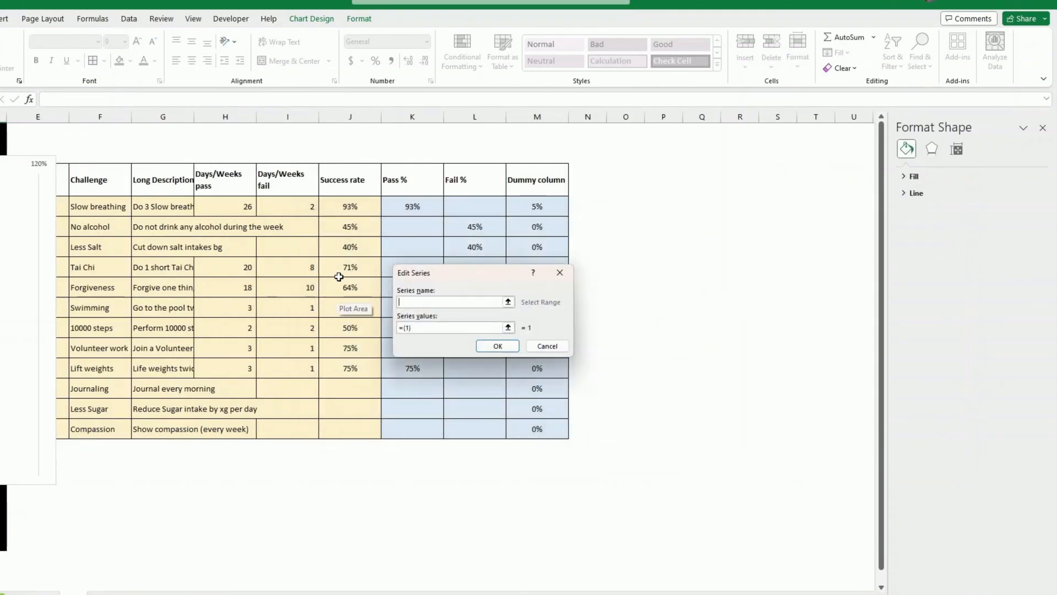
{"action": "type", "text": "Pass"}
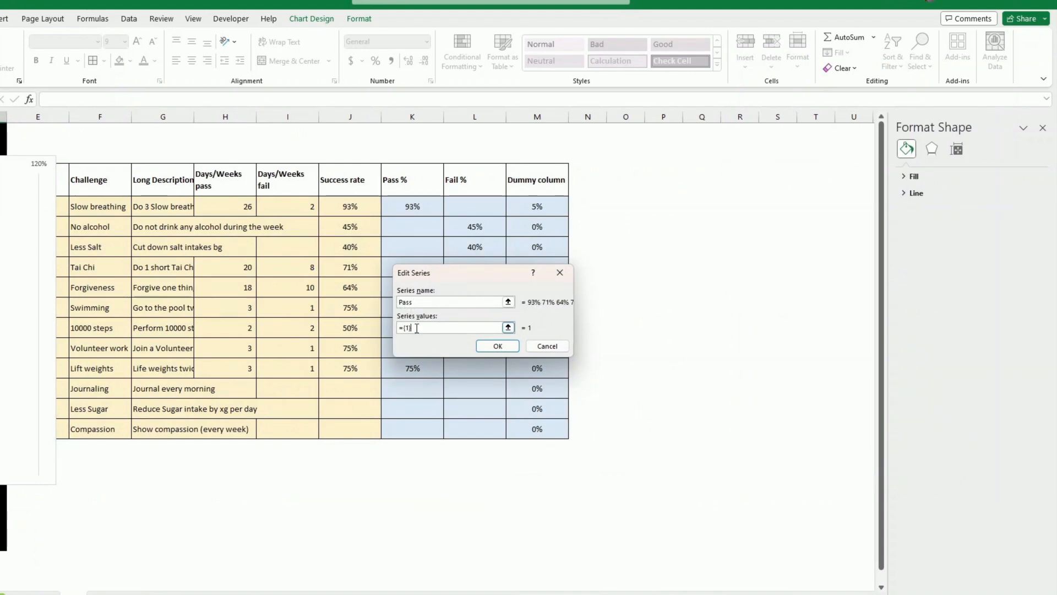
{"action": "key", "text": "BackSpace"}
{"action": "key", "text": "BackSpace"}
{"action": "key", "text": "BackSpace"}
{"action": "left_click_drag", "start_coordinate": [407, 206], "coordinate": [408, 424]}
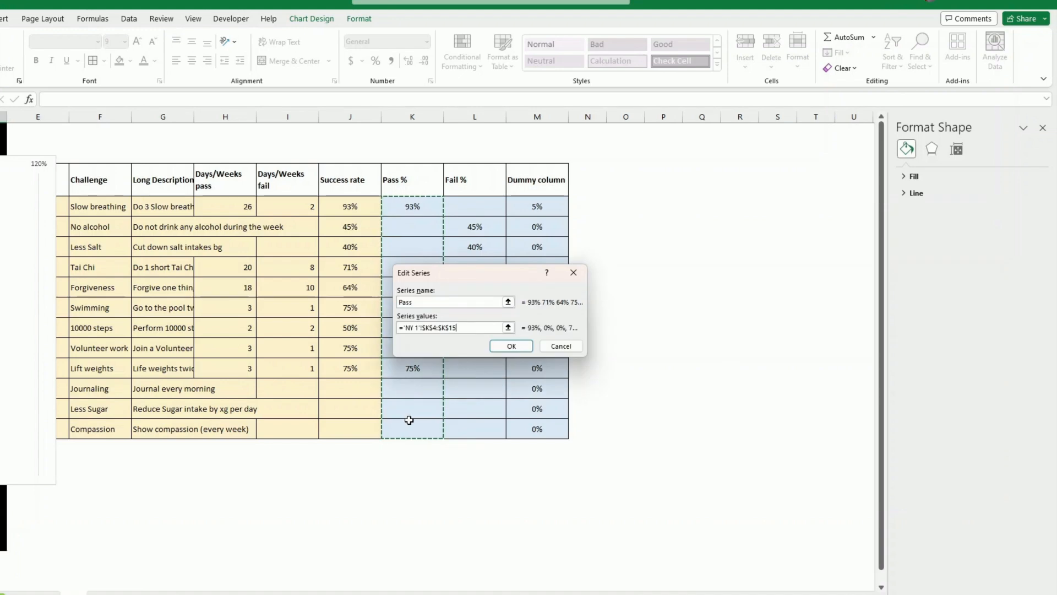
{"action": "left_click", "coordinate": [511, 346]}
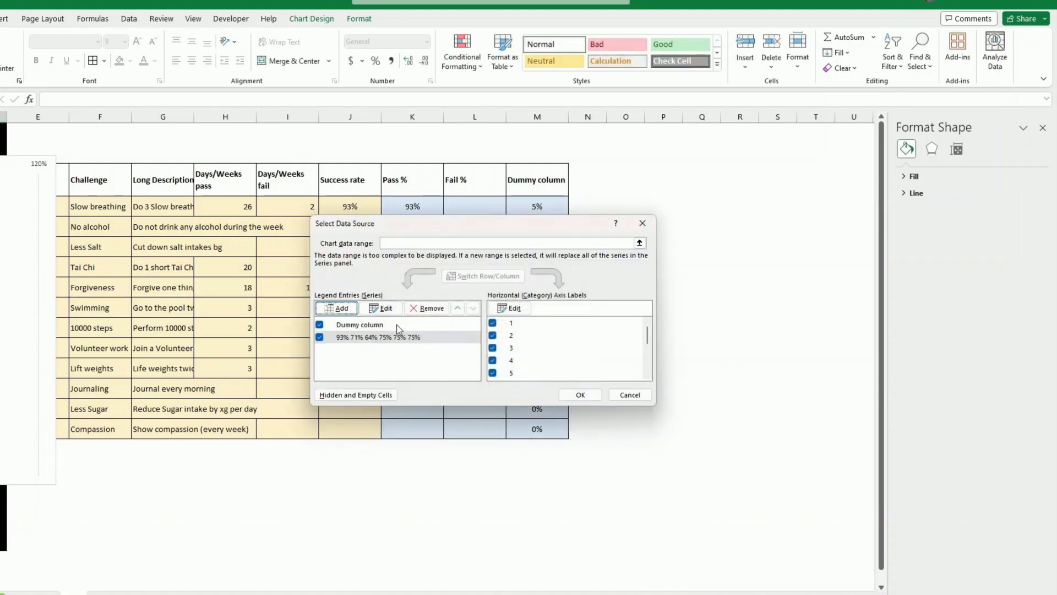
- Add a chart data series named Fail using the values in L4:L15 and apply the data source changes
{"action": "left_click", "coordinate": [337, 308]}
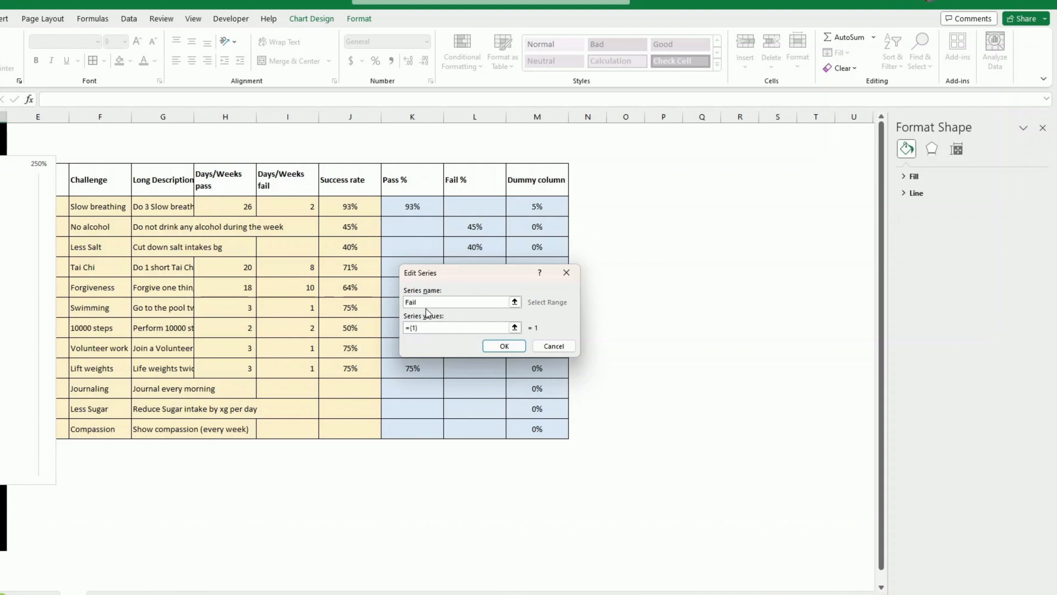
{"action": "left_click", "coordinate": [436, 328]}
{"action": "key", "text": "BackSpace"}
{"action": "key", "text": "BackSpace"}
{"action": "left_click_drag", "start_coordinate": [475, 205], "coordinate": [482, 427]}
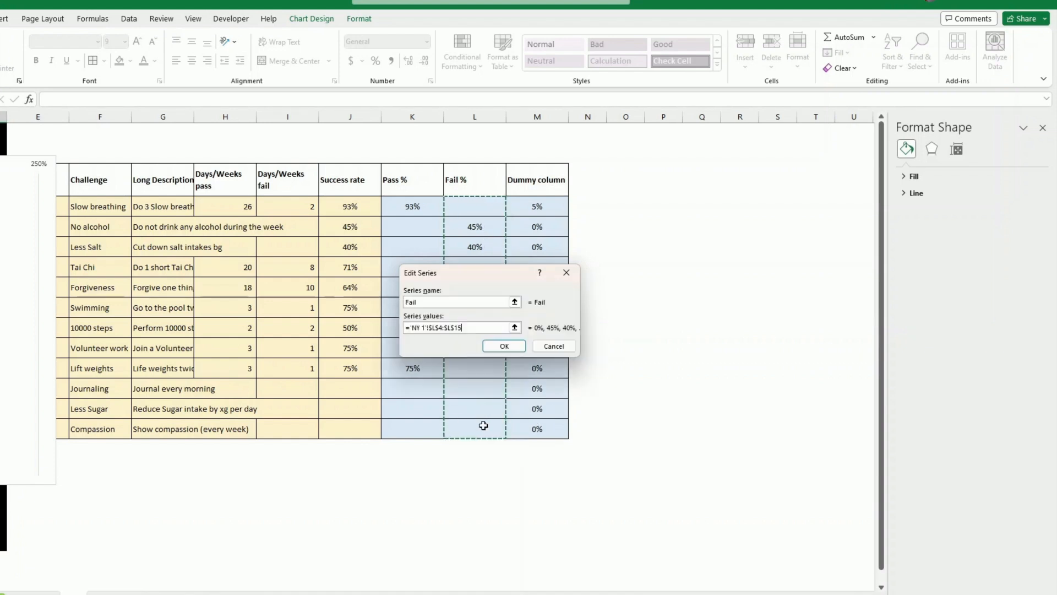
{"action": "left_click", "coordinate": [504, 347]}
{"action": "left_click", "coordinate": [575, 394]}
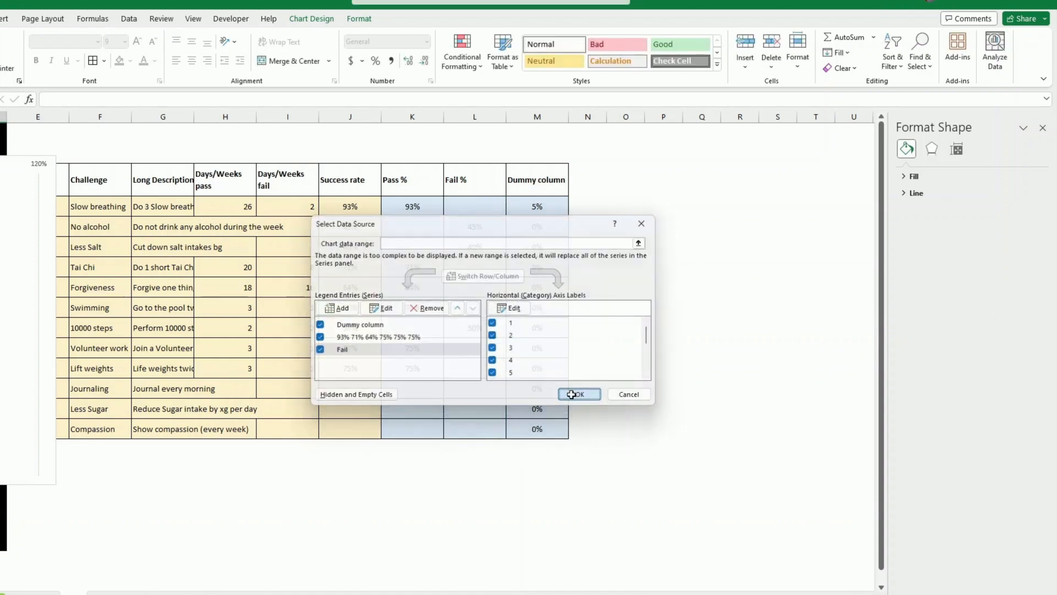
- Set January's value in the Dummy column to 0%
{"action": "left_click_drag", "start_coordinate": [226, 511], "coordinate": [2, 520]}
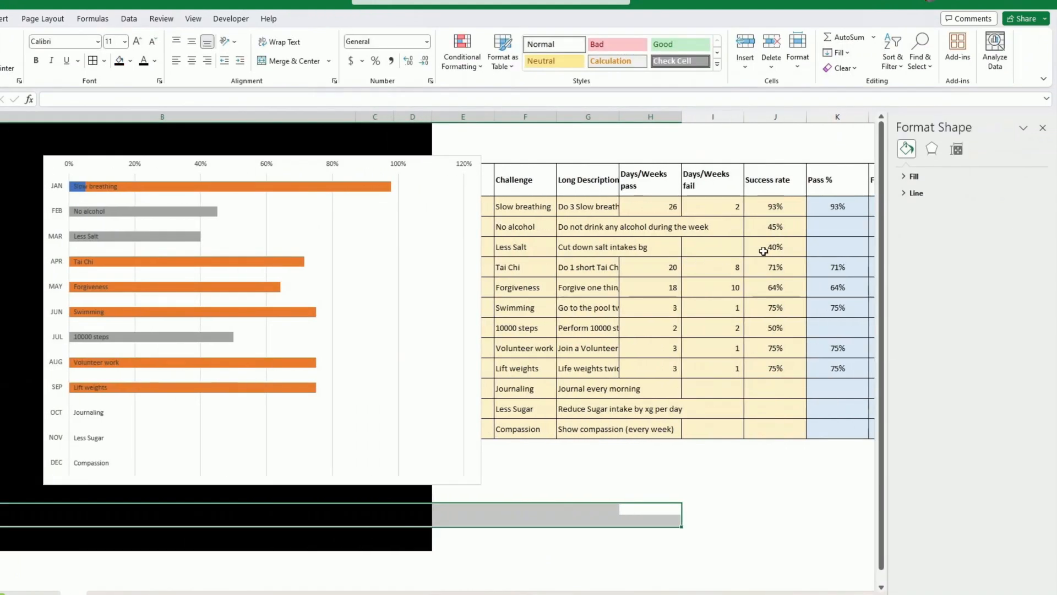
{"action": "left_click", "coordinate": [1043, 128]}
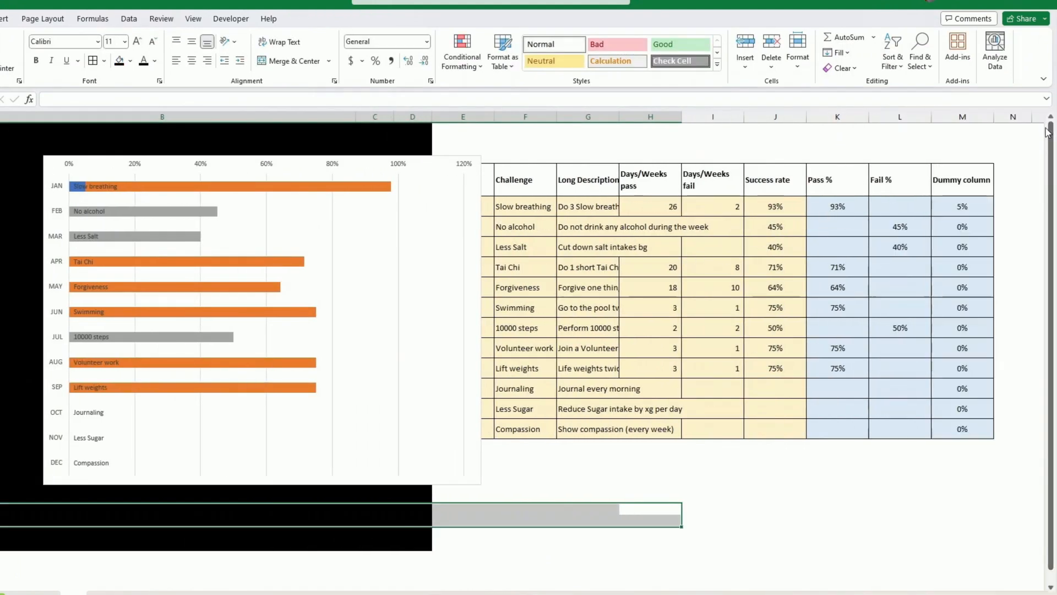
{"action": "left_click", "coordinate": [969, 208]}
{"action": "type", "text": "0"}
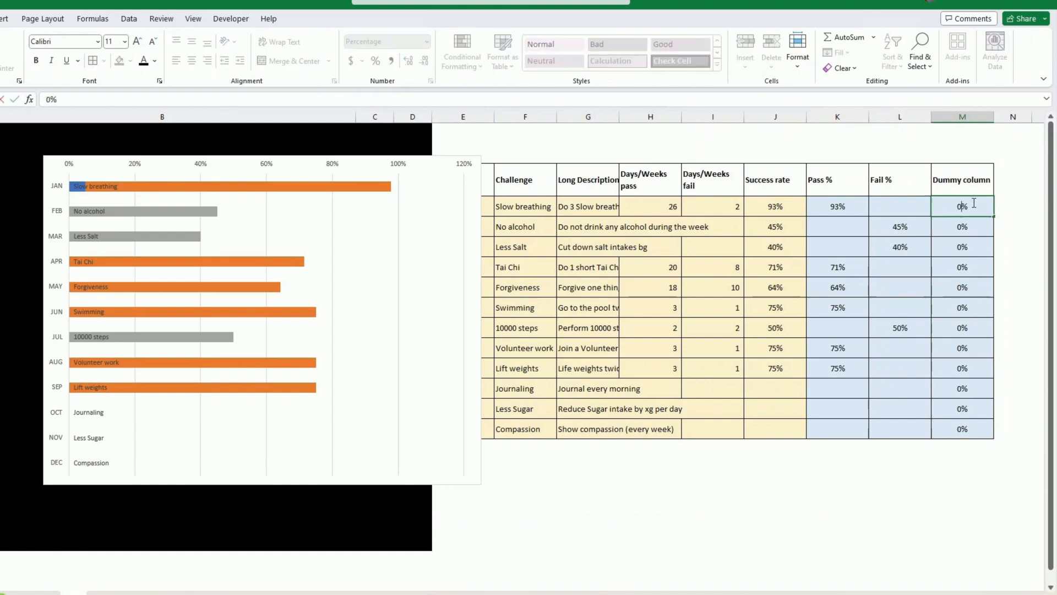
{"action": "key", "text": "Return"}
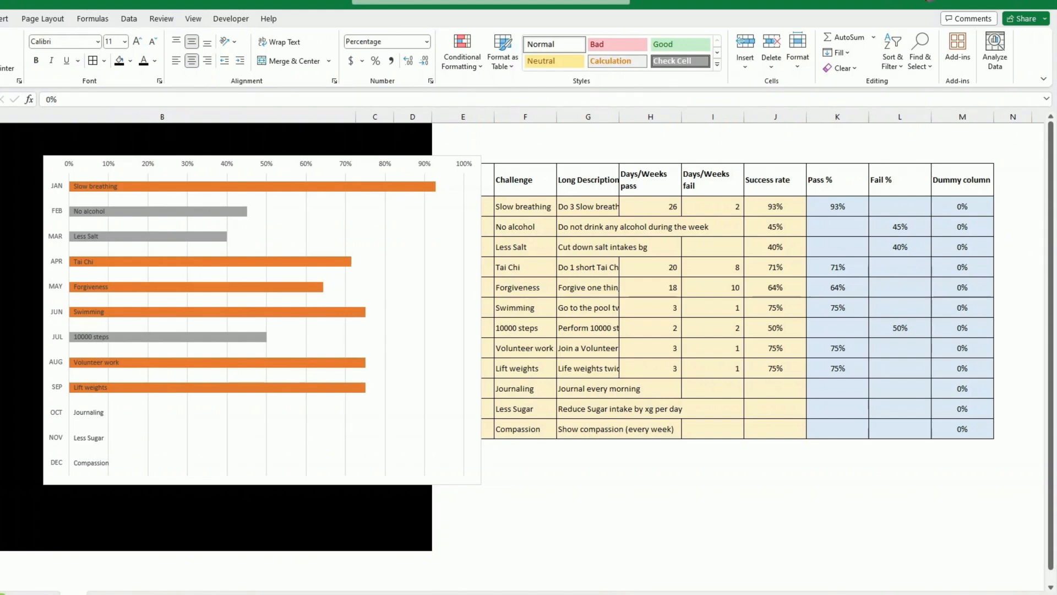
- Set the gap width of the chart's bars to 50%
{"action": "left_click", "coordinate": [194, 388]}
{"action": "right_click", "coordinate": [194, 387]}
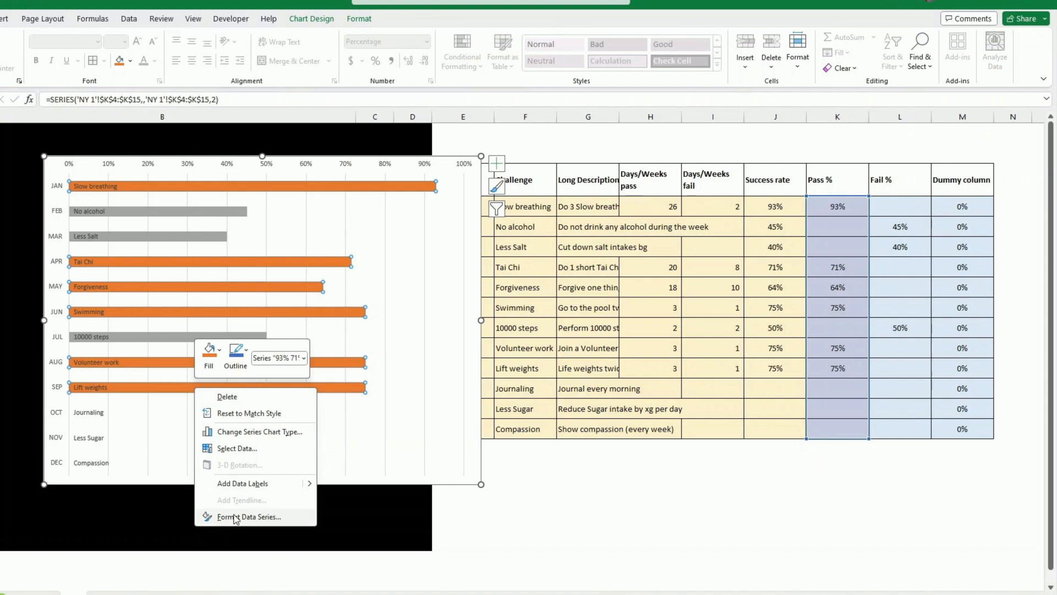
{"action": "left_click", "coordinate": [209, 517]}
{"action": "double_click", "coordinate": [1010, 269]}
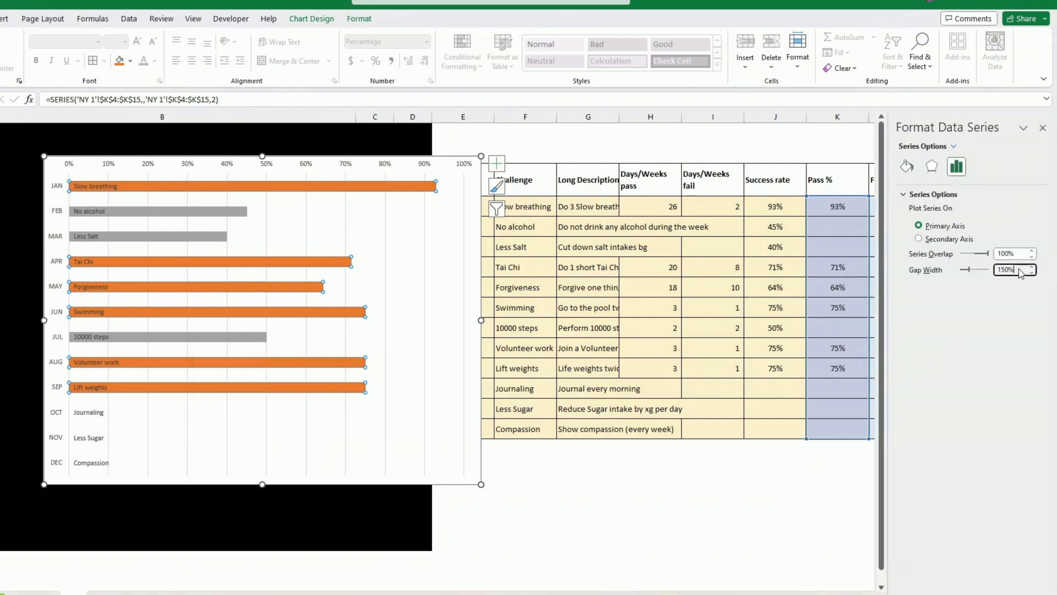
{"action": "type", "text": "50"}
{"action": "key", "text": "Return"}
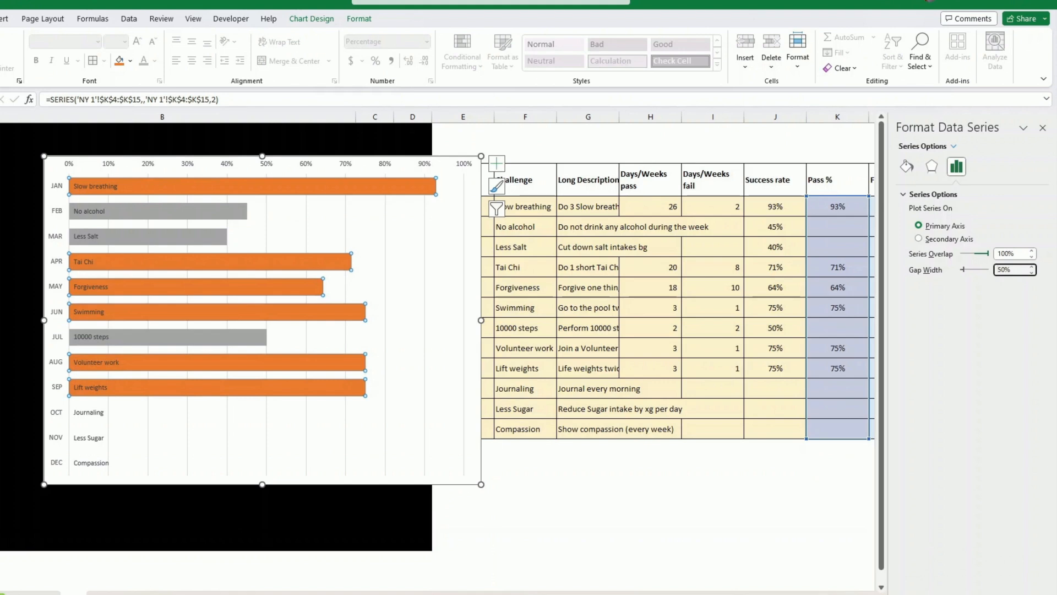
- Give the chart area no fill and delete its vertical gridlines
{"action": "left_click", "coordinate": [455, 156]}
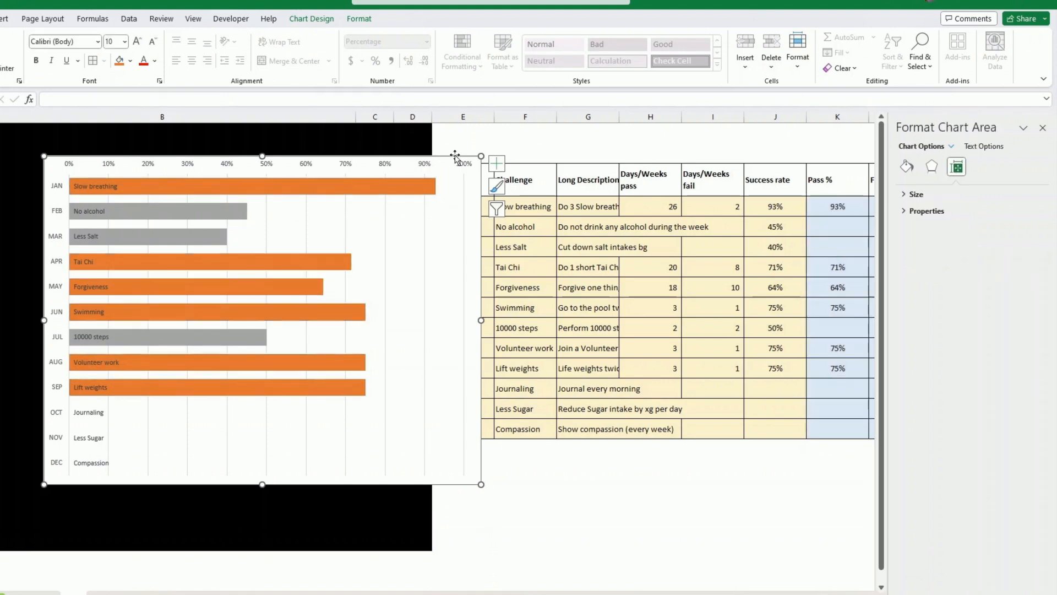
{"action": "left_click", "coordinate": [373, 21]}
{"action": "left_click", "coordinate": [406, 37]}
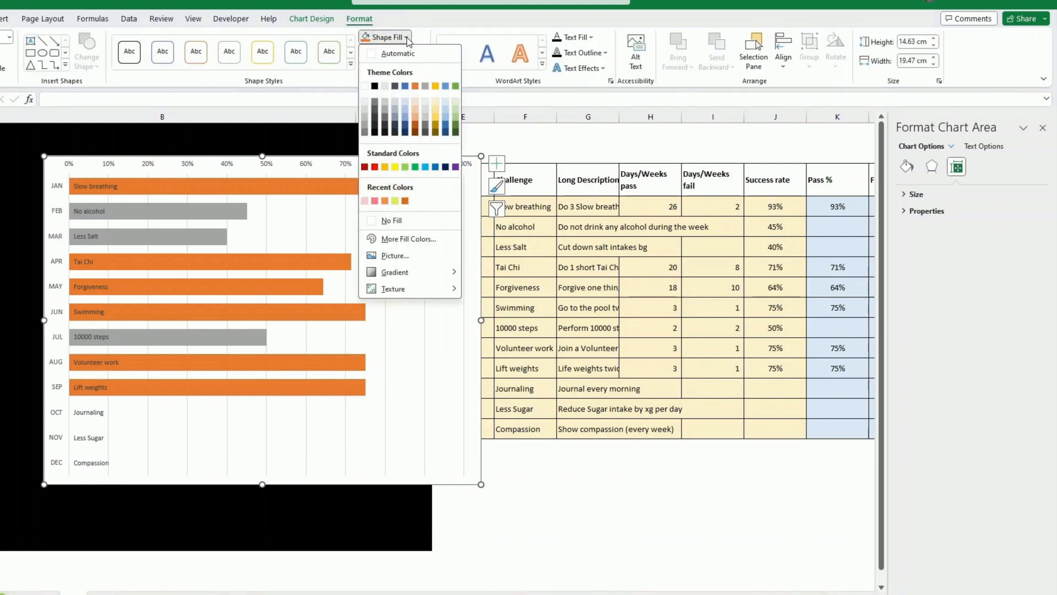
{"action": "left_click", "coordinate": [387, 223]}
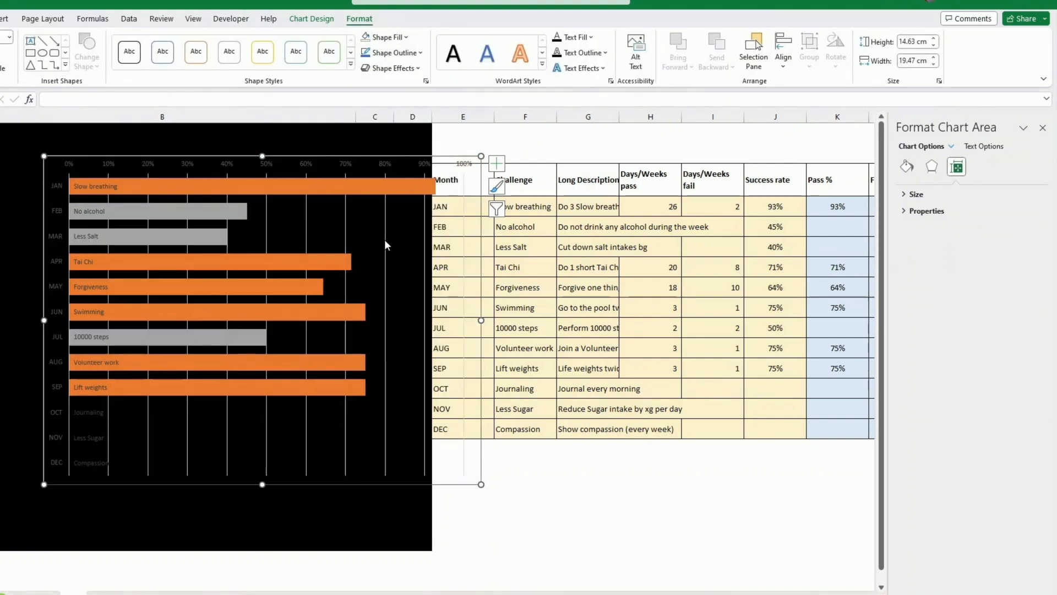
{"action": "left_click", "coordinate": [384, 241]}
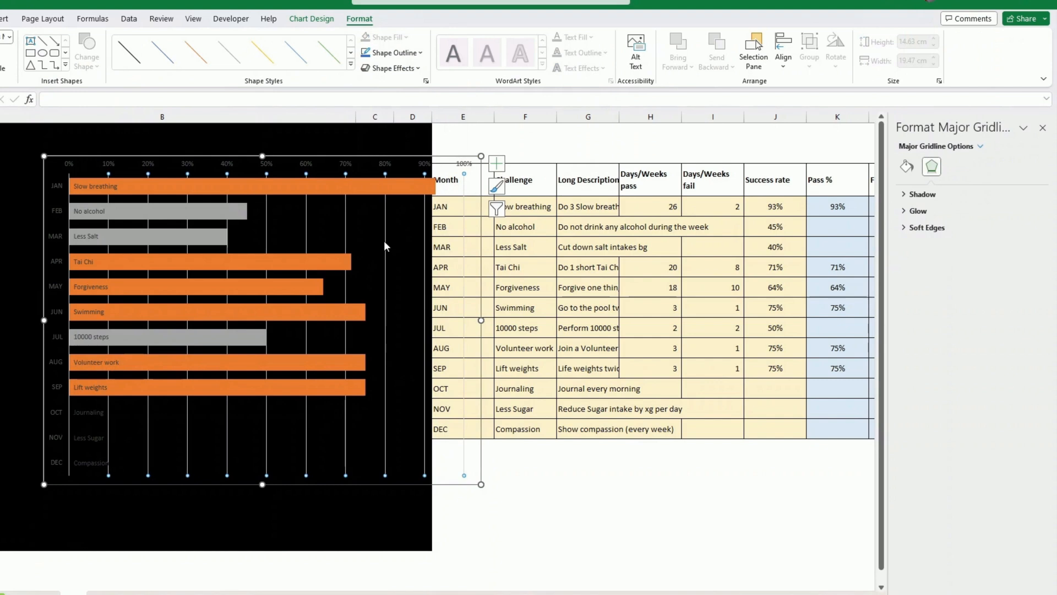
{"action": "key", "text": "Delete"}
- Colour the challenge name labels white and delete the chart's horizontal percentage axis
{"action": "left_click", "coordinate": [105, 187]}
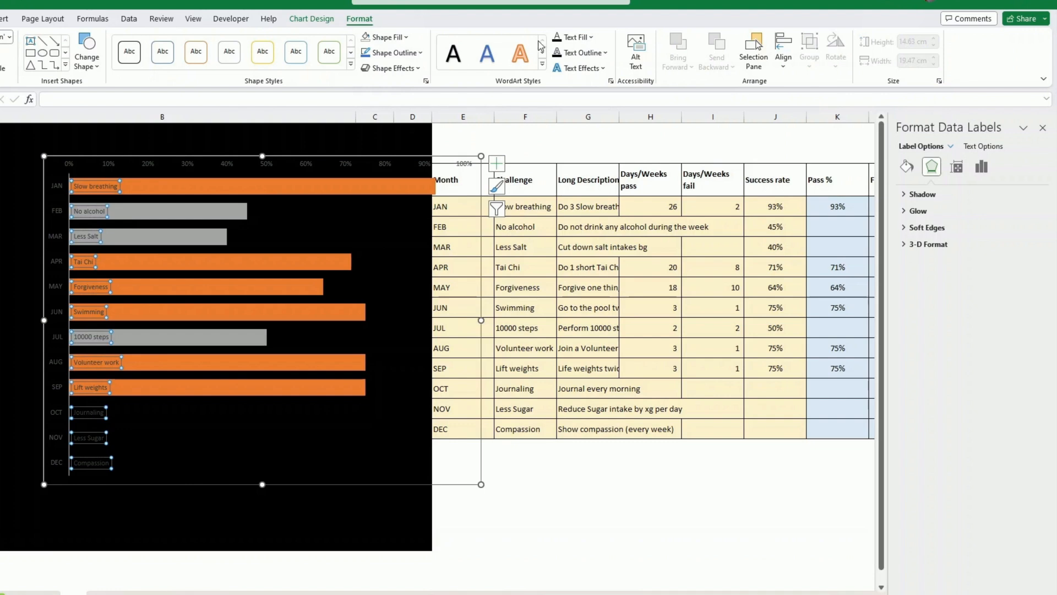
{"action": "left_click", "coordinate": [583, 38]}
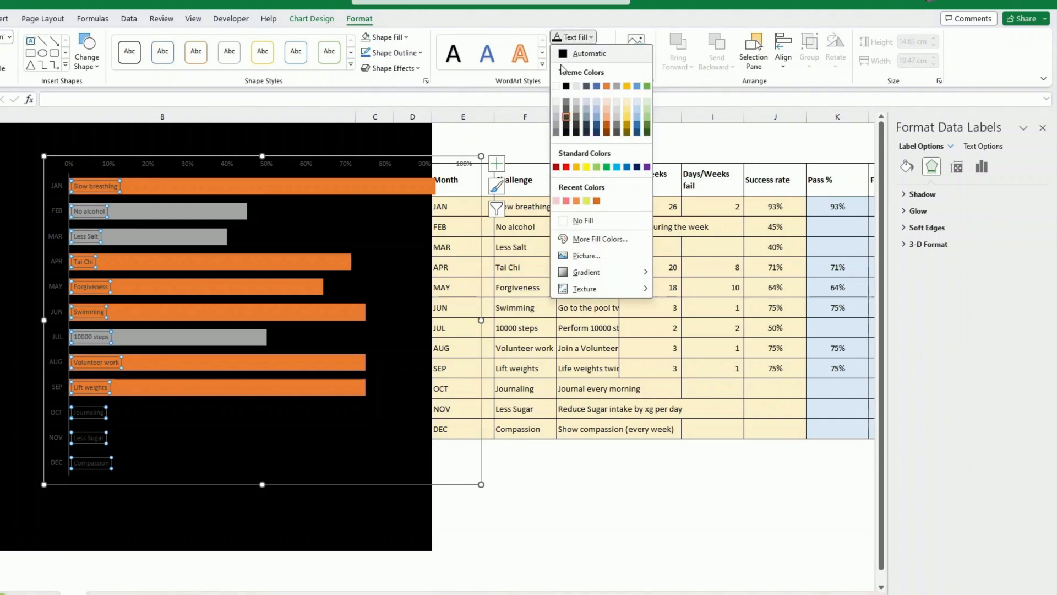
{"action": "left_click", "coordinate": [557, 94]}
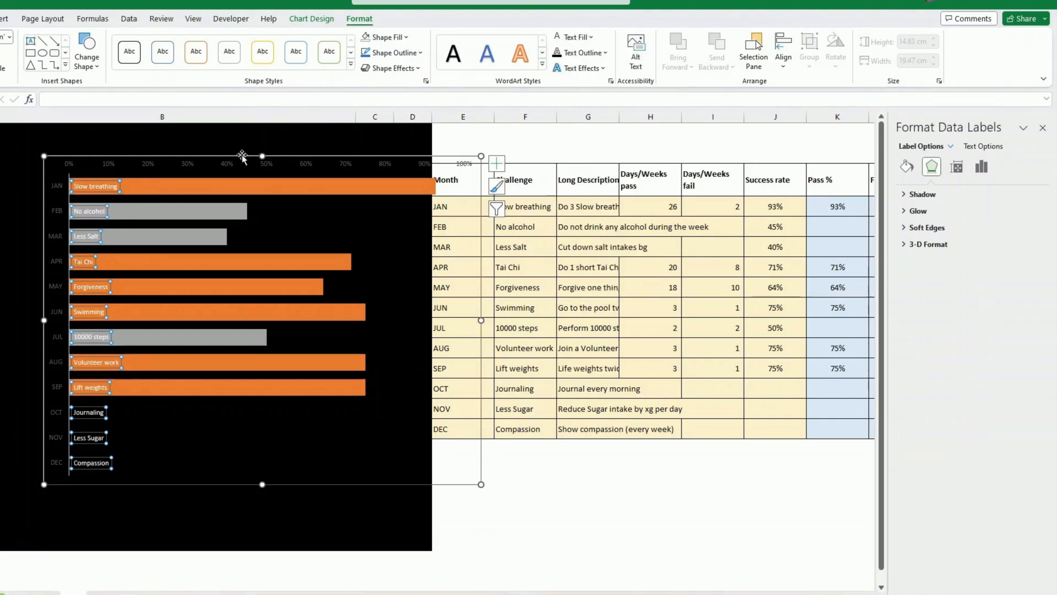
{"action": "left_click", "coordinate": [221, 165]}
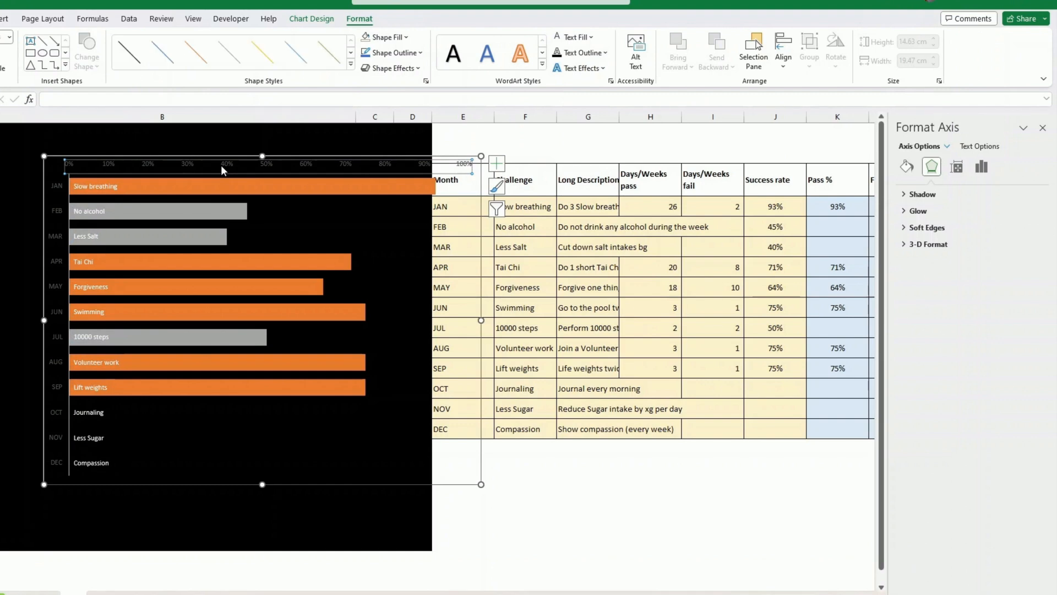
{"action": "key", "text": "Delete"}
- Make the month labels on the chart's vertical axis white and bold
{"action": "left_click", "coordinate": [57, 227]}
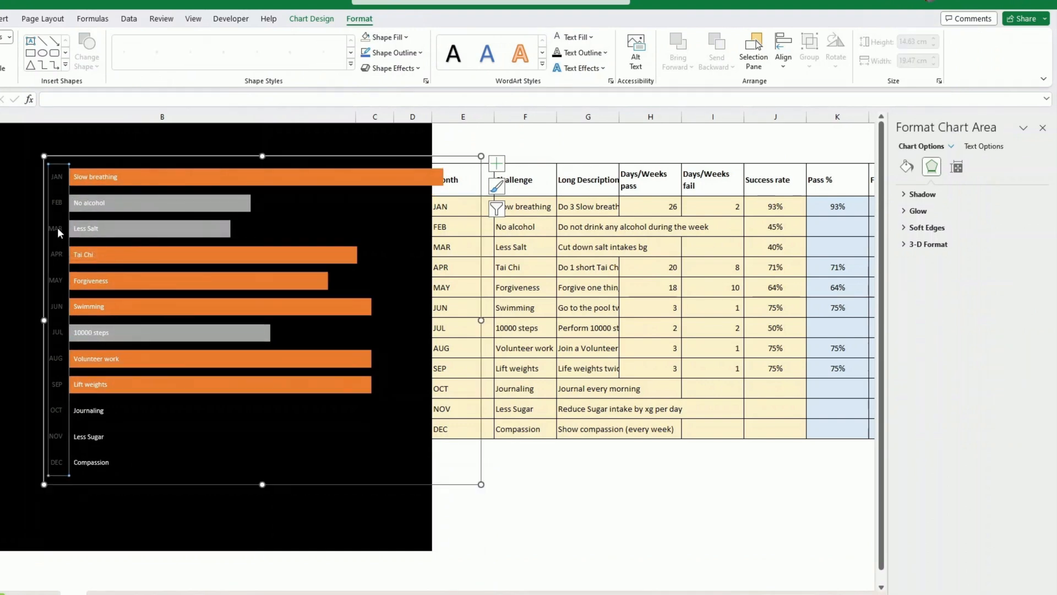
{"action": "left_click", "coordinate": [557, 40]}
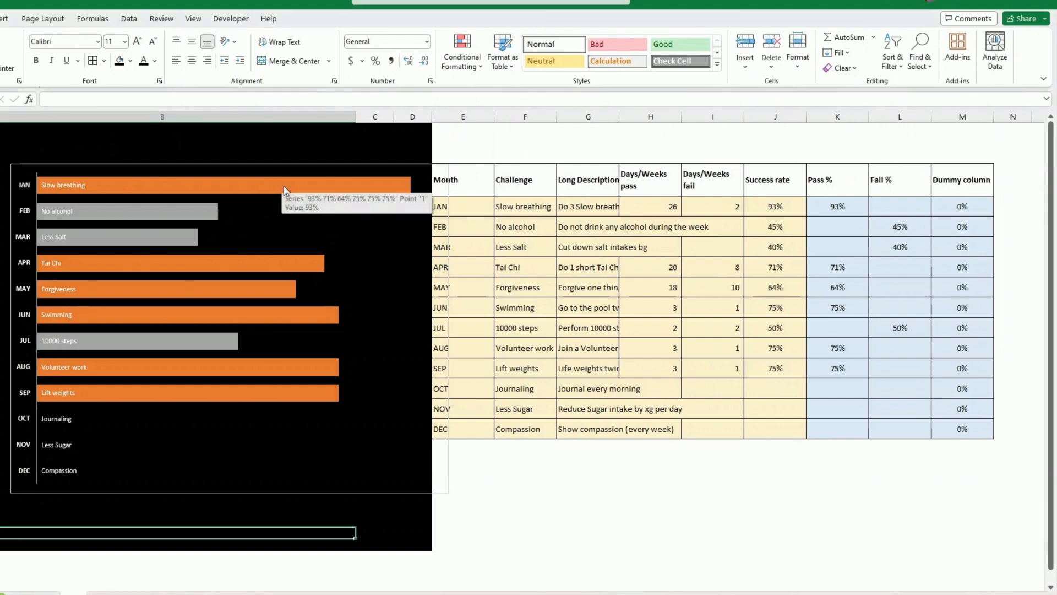
- Add data labels to the pass bars, showing only values from the Pass % cells K4:K15
{"action": "right_click", "coordinate": [283, 186]}
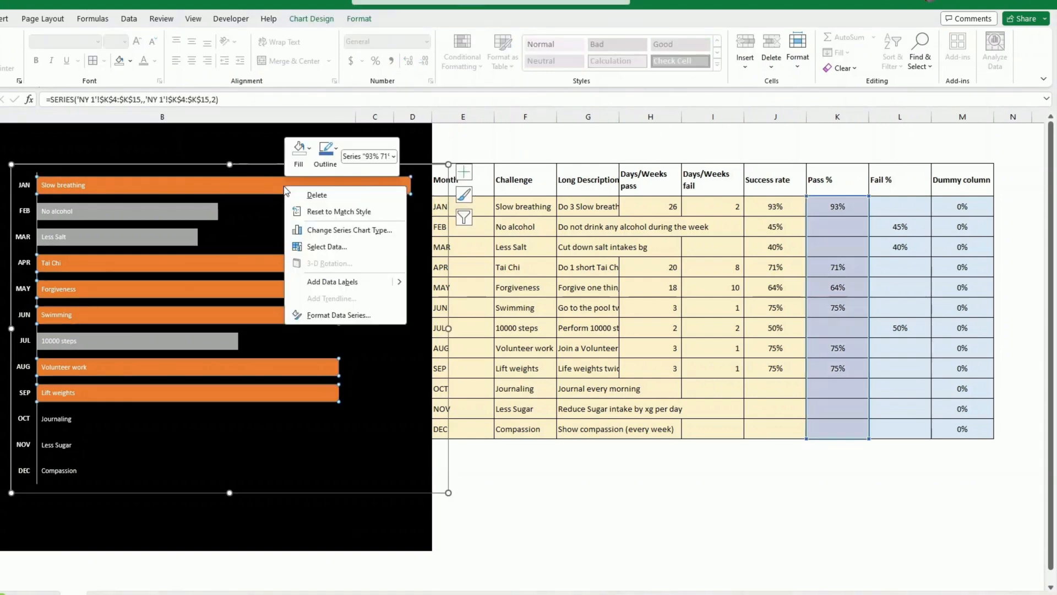
{"action": "left_click", "coordinate": [335, 282]}
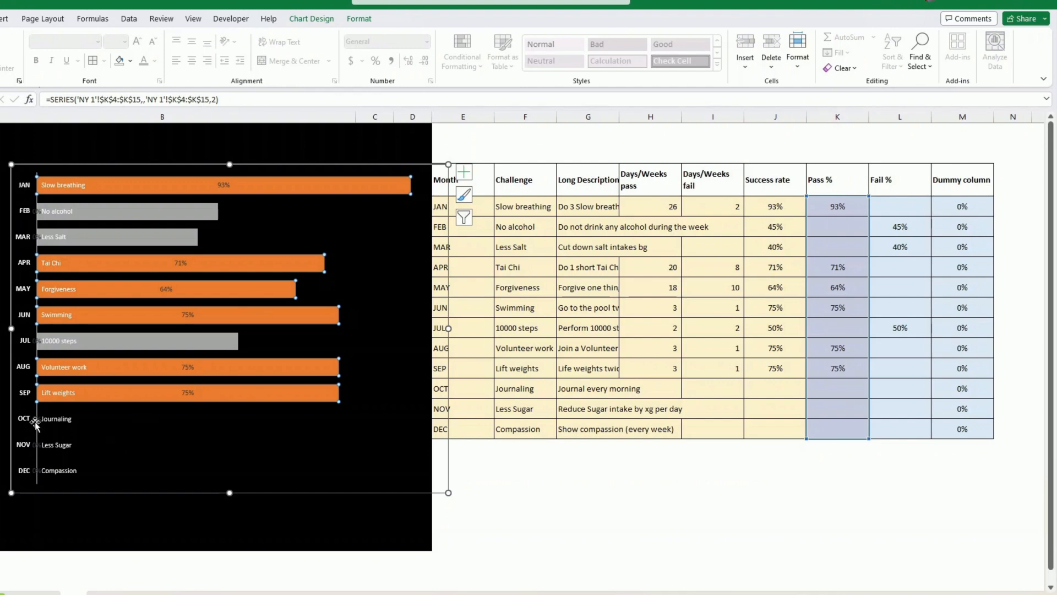
{"action": "left_click", "coordinate": [193, 391]}
{"action": "right_click", "coordinate": [194, 391]}
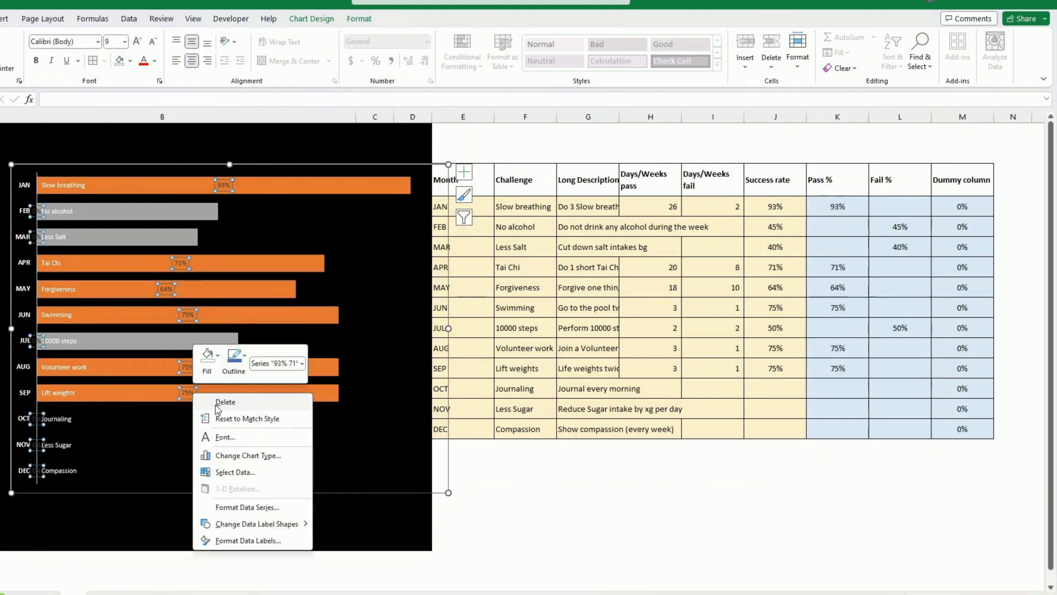
{"action": "left_click", "coordinate": [245, 543]}
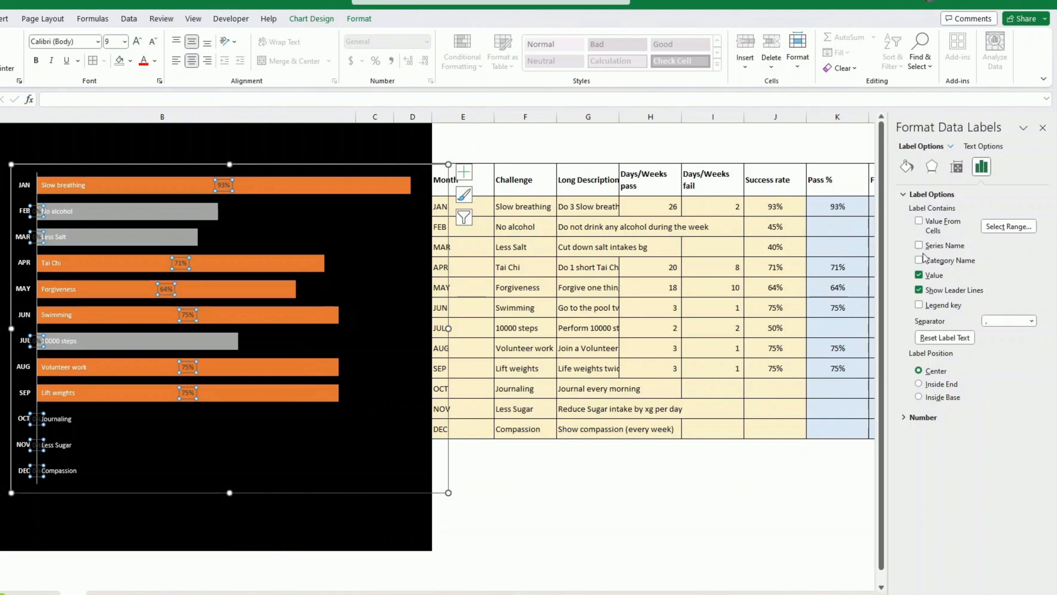
{"action": "left_click", "coordinate": [920, 221]}
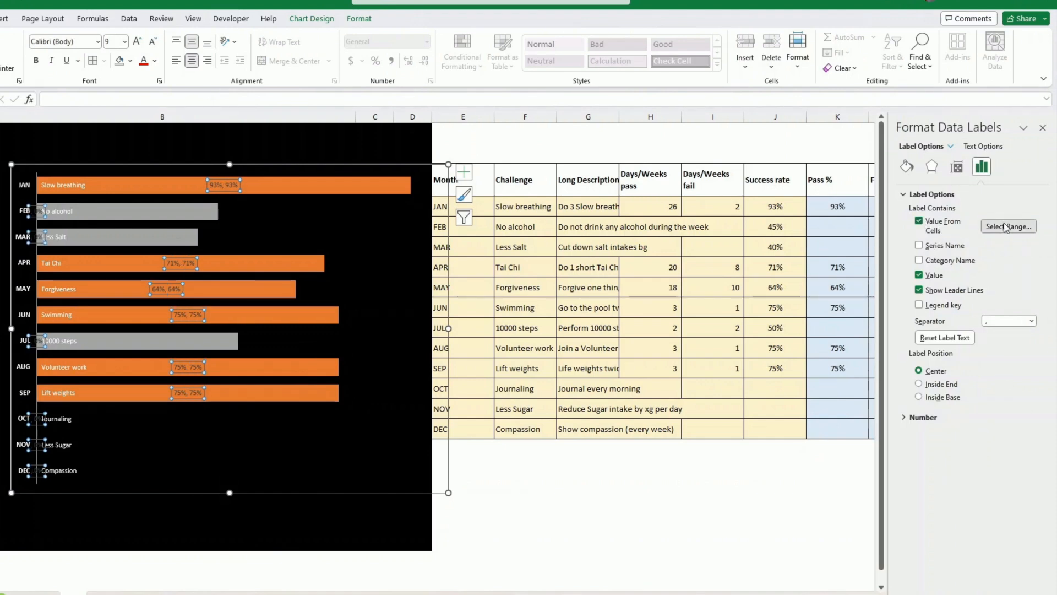
{"action": "left_click", "coordinate": [1008, 226]}
{"action": "left_click_drag", "start_coordinate": [841, 207], "coordinate": [842, 429]}
{"action": "left_click", "coordinate": [467, 338]}
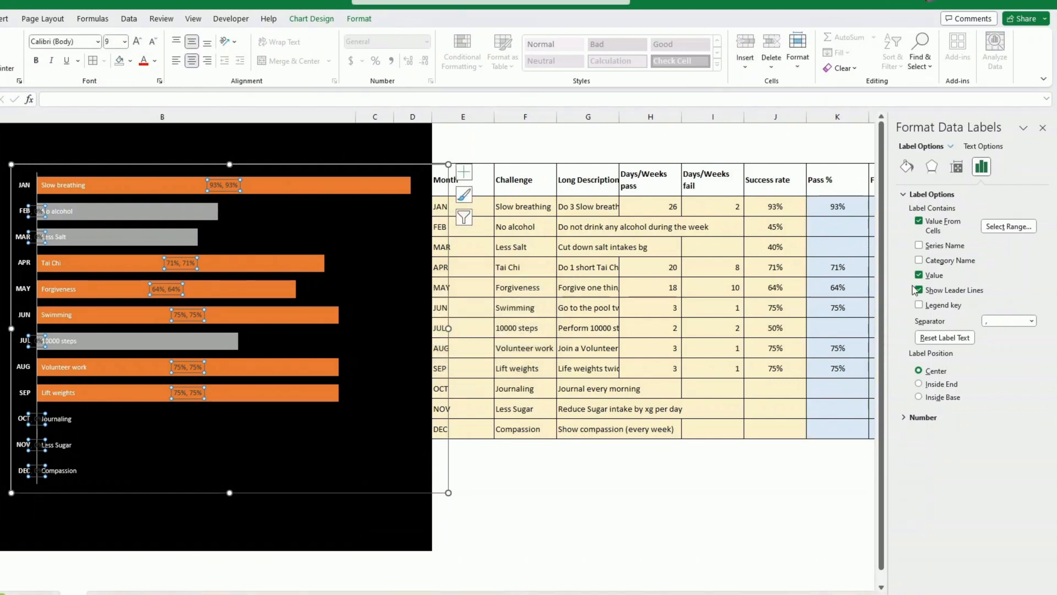
{"action": "left_click", "coordinate": [919, 275]}
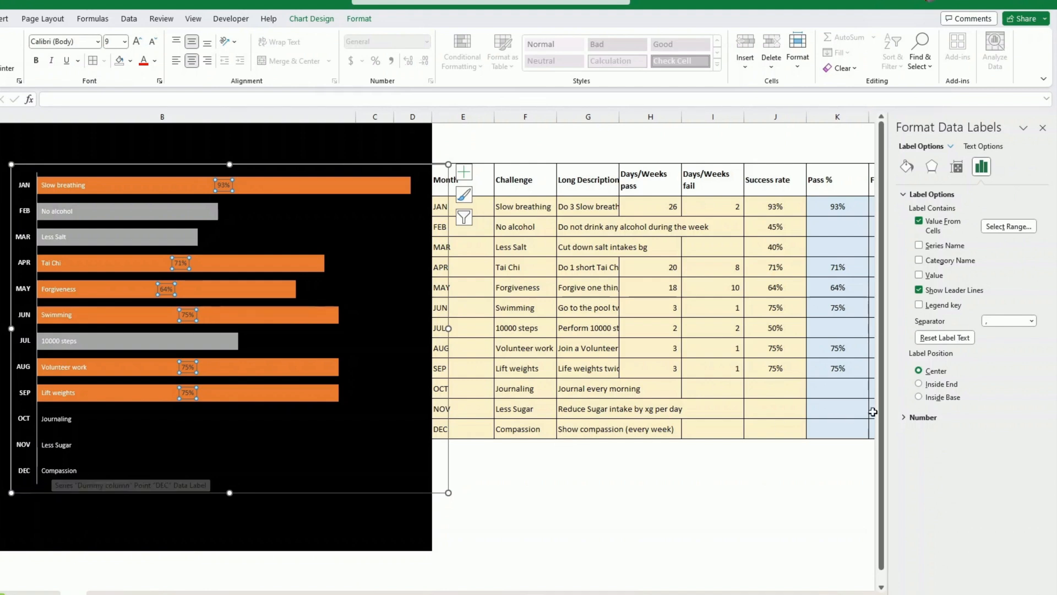
- Position the pass bars' percentage labels at Inside End and colour their text white
{"action": "left_click", "coordinate": [919, 384]}
{"action": "left_click", "coordinate": [359, 19]}
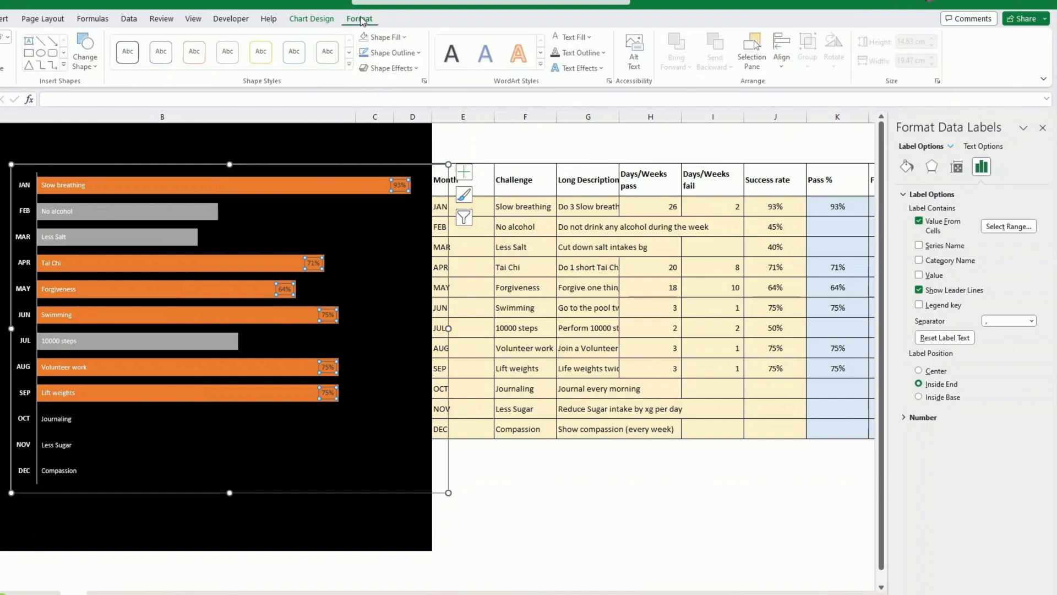
{"action": "left_click", "coordinate": [595, 38]}
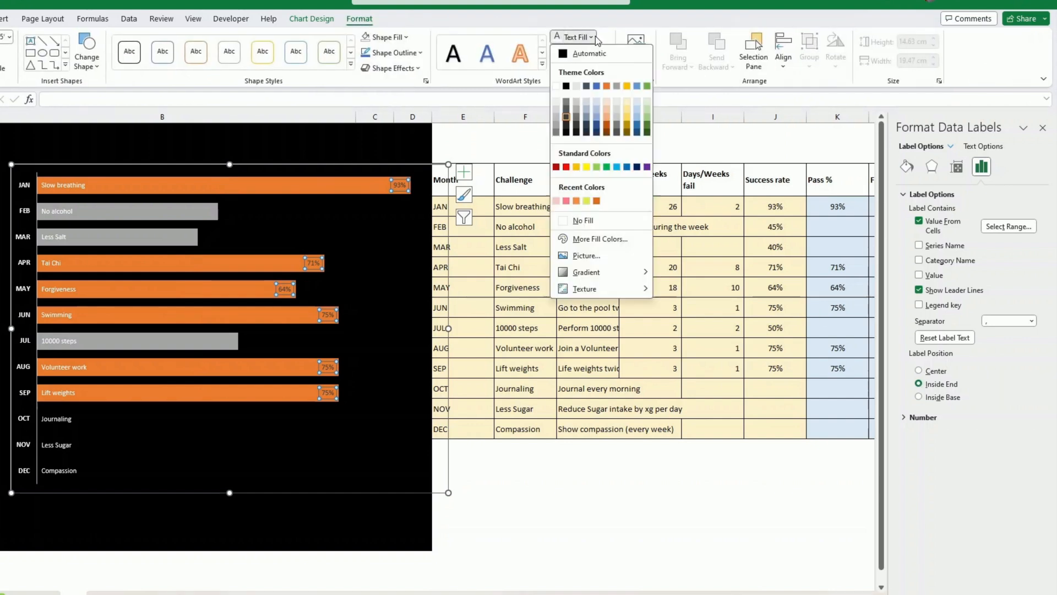
{"action": "left_click", "coordinate": [556, 87]}
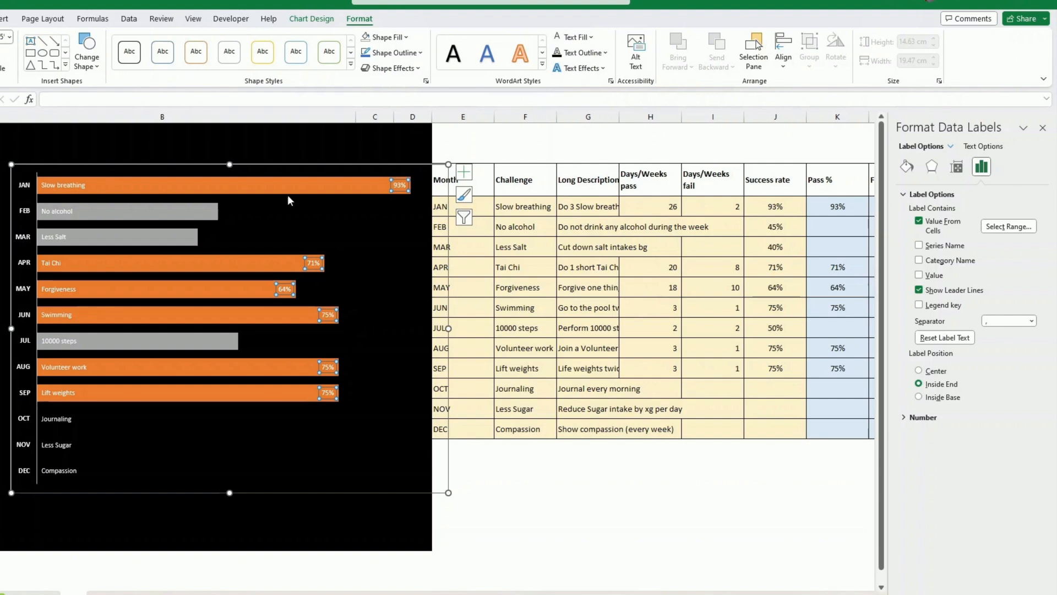
- Add data labels to the Fail series bars and position them at Inside End
{"action": "left_click", "coordinate": [146, 215]}
{"action": "right_click", "coordinate": [148, 216]}
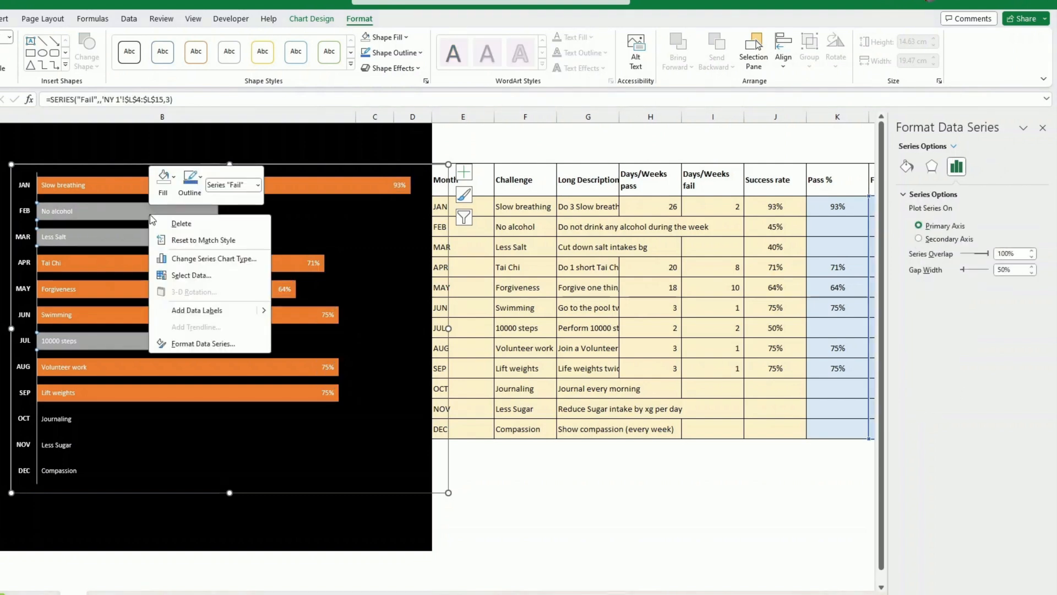
{"action": "left_click", "coordinate": [196, 310]}
{"action": "left_click", "coordinate": [134, 214]}
{"action": "right_click", "coordinate": [133, 213]}
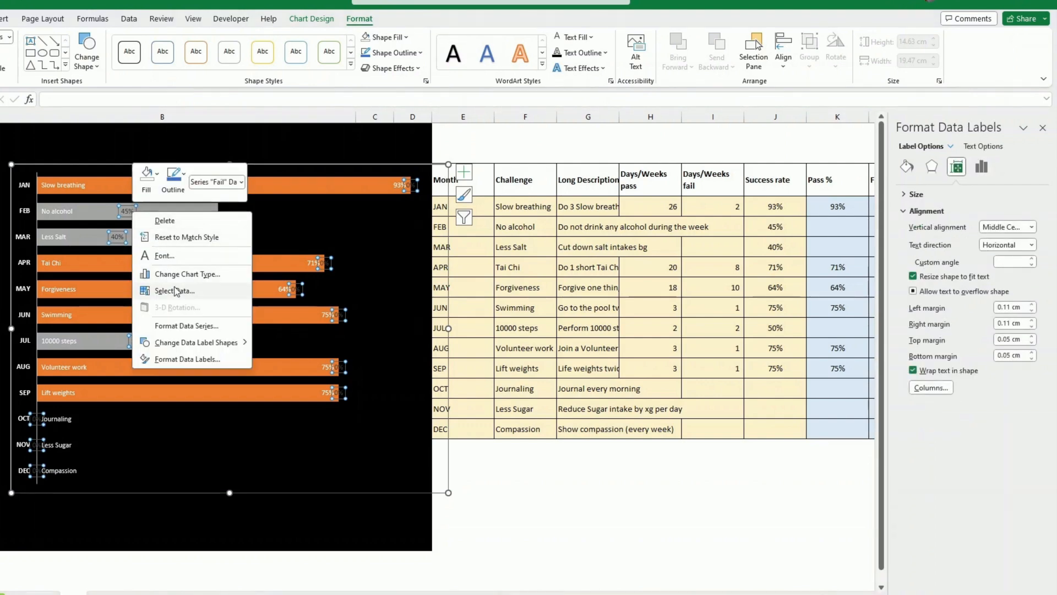
{"action": "left_click", "coordinate": [190, 359]}
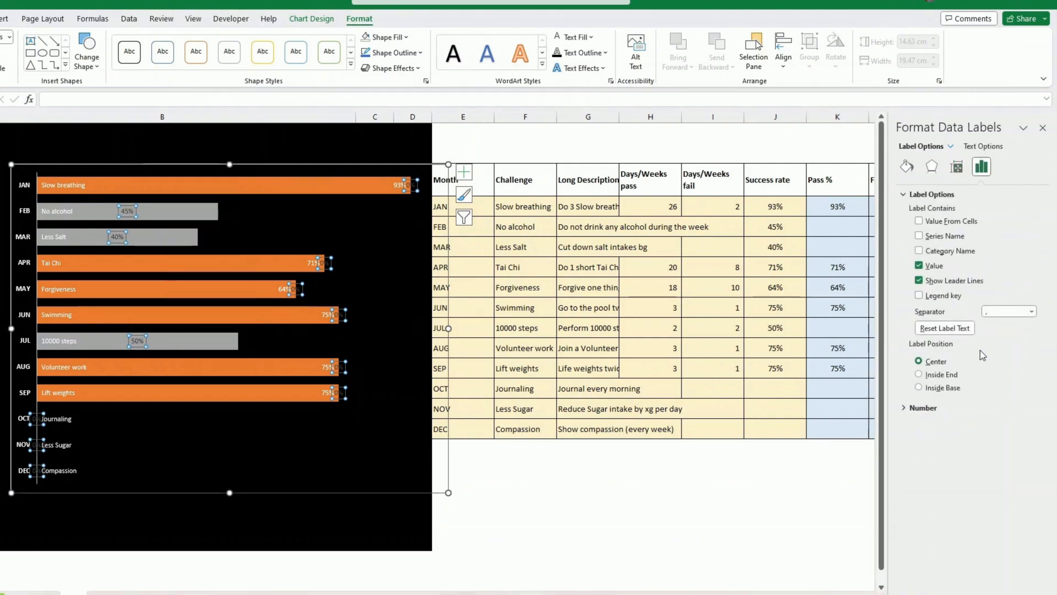
{"action": "left_click", "coordinate": [919, 374]}
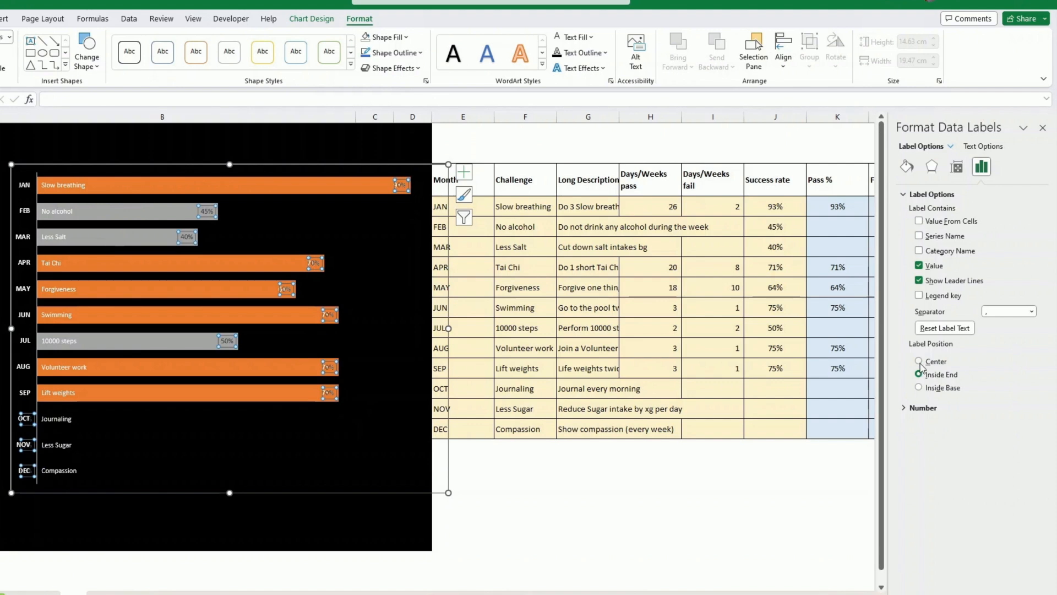
- Make the Fail labels show only values from the Fail % cells L4:L15, with white text
{"action": "left_click", "coordinate": [919, 221]}
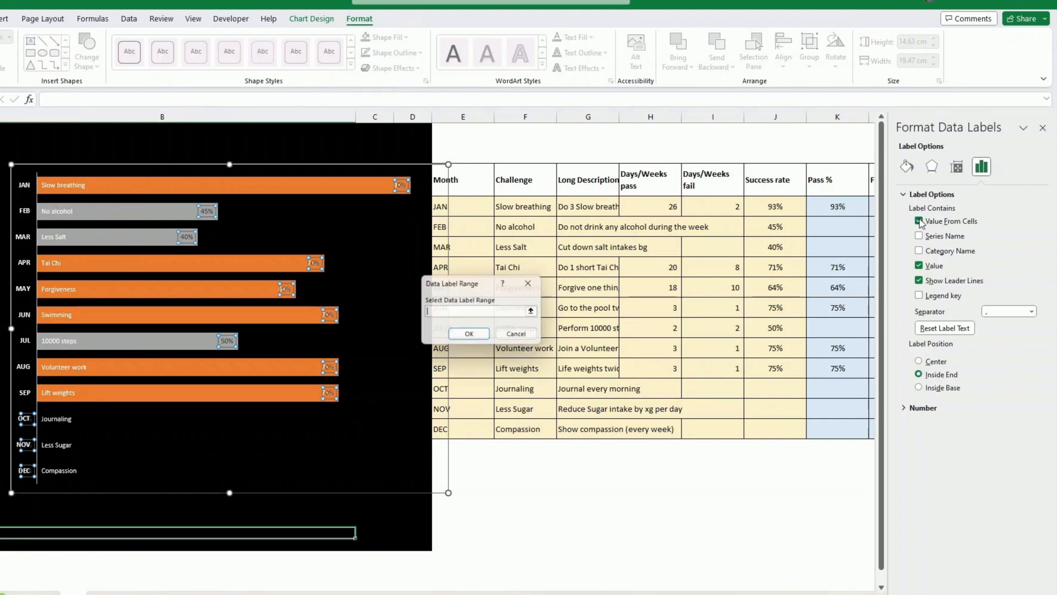
{"action": "left_click", "coordinate": [871, 206]}
{"action": "left_click_drag", "start_coordinate": [871, 205], "coordinate": [495, 423]}
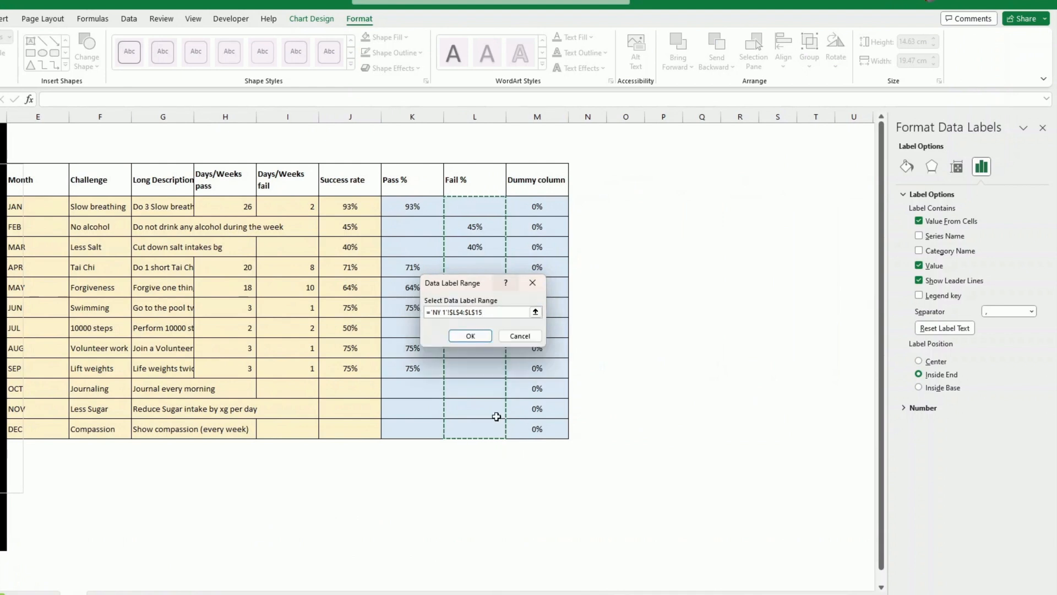
{"action": "left_click", "coordinate": [468, 338]}
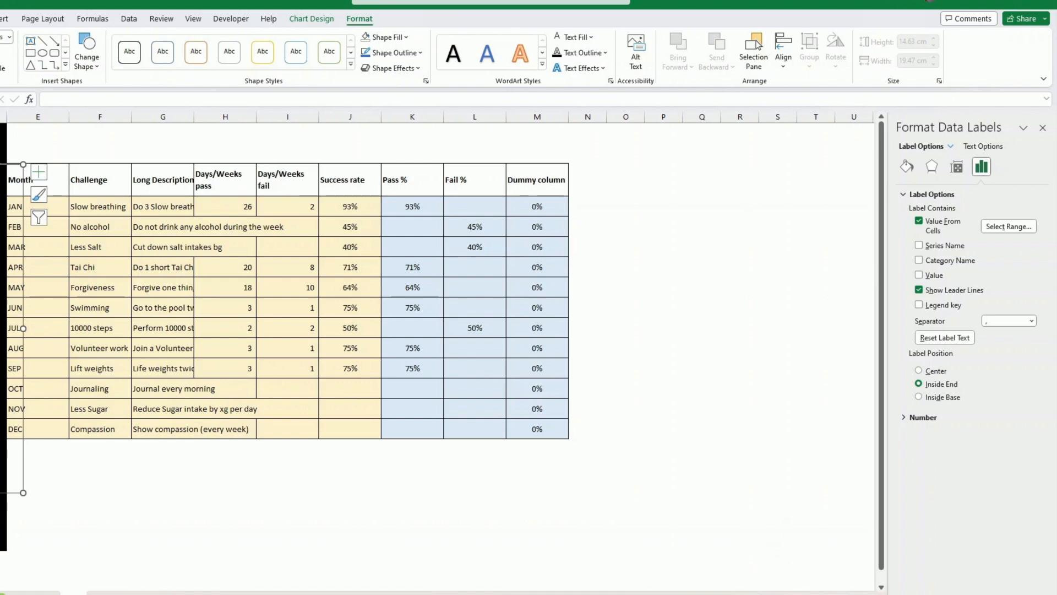
{"action": "scroll", "coordinate": [652, 548], "scroll_direction": "left", "scroll_amount": 5}
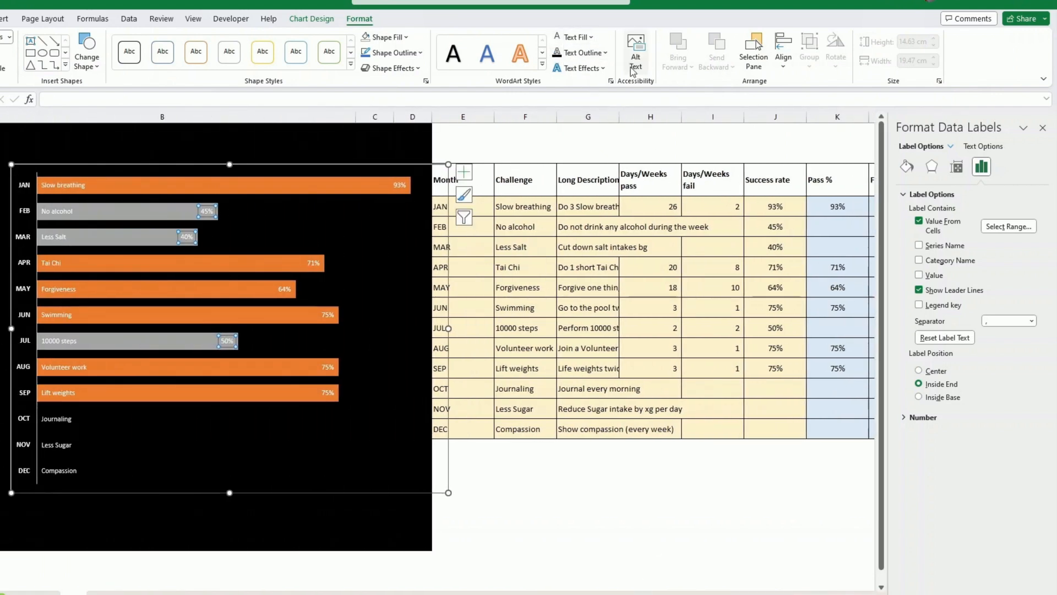
{"action": "left_click", "coordinate": [591, 225]}
- Remove the outline around the chart area
{"action": "left_click", "coordinate": [300, 165]}
{"action": "left_click", "coordinate": [359, 18]}
{"action": "left_click", "coordinate": [422, 53]}
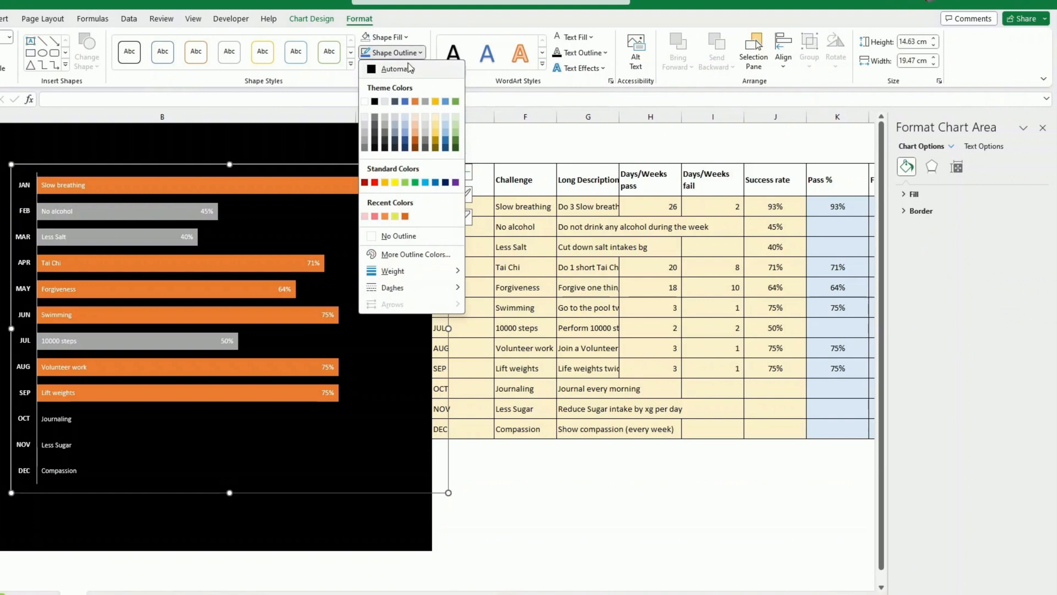
{"action": "left_click", "coordinate": [395, 237]}
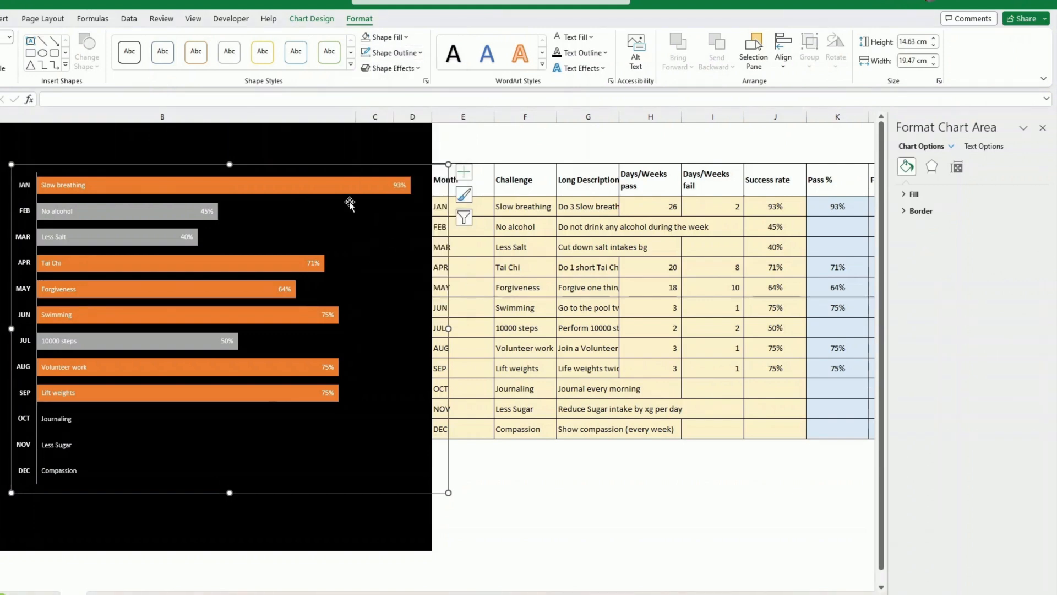
- Fill the pass bars with blue and apply the dark-variation Linear Left gradient
{"action": "left_click", "coordinate": [340, 186]}
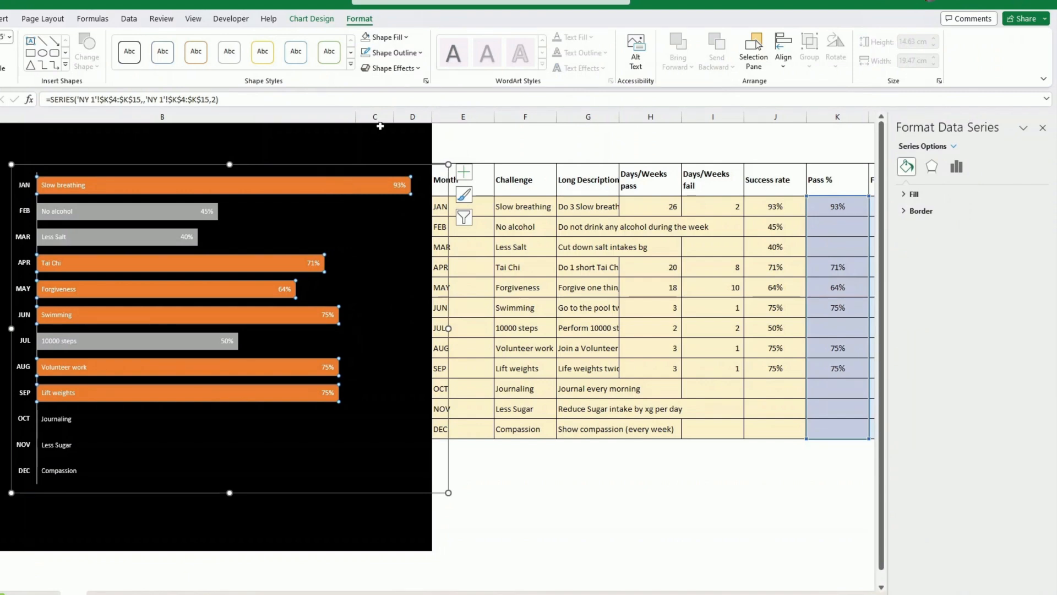
{"action": "left_click", "coordinate": [407, 38]}
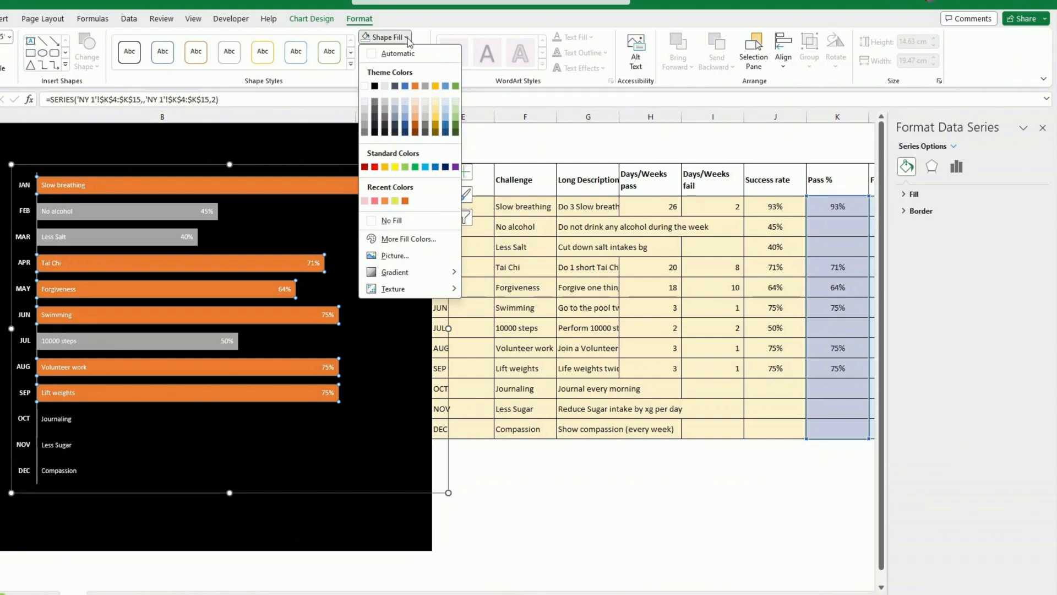
{"action": "left_click", "coordinate": [406, 86]}
{"action": "left_click", "coordinate": [406, 37]}
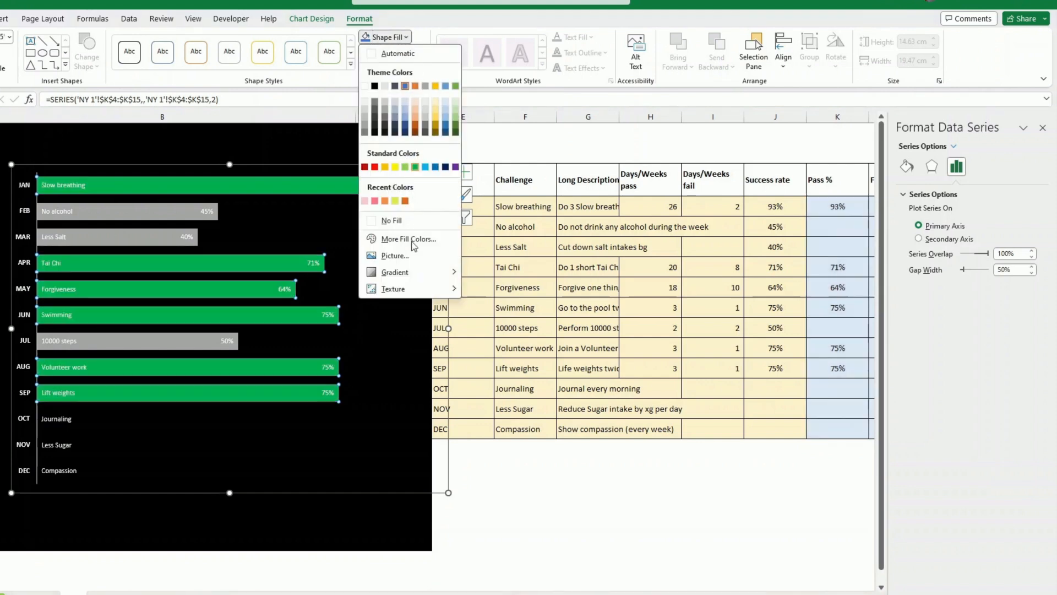
{"action": "mouse_move", "coordinate": [419, 277]}
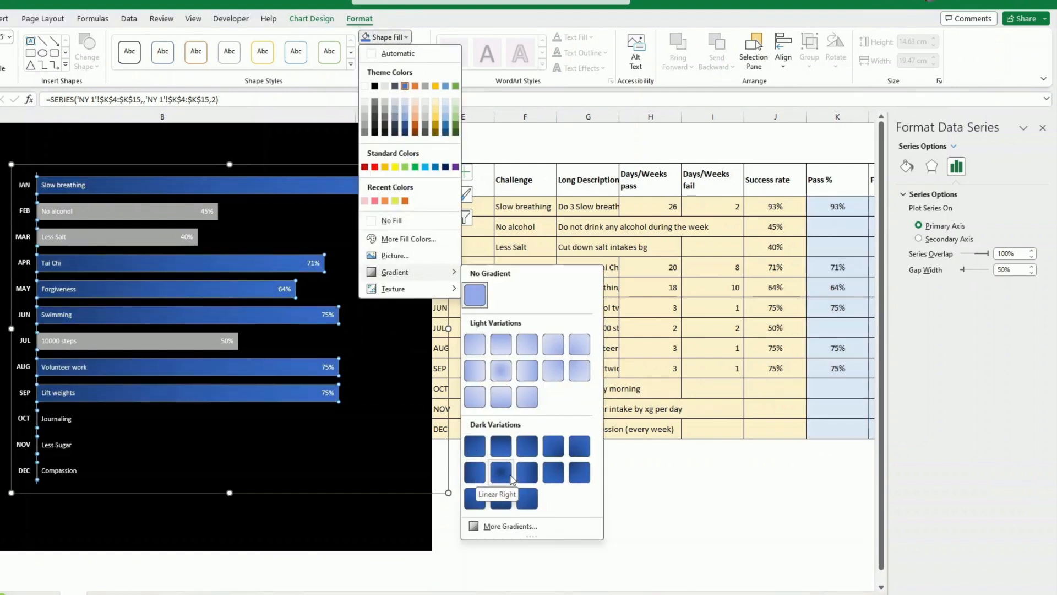
{"action": "left_click", "coordinate": [527, 477]}
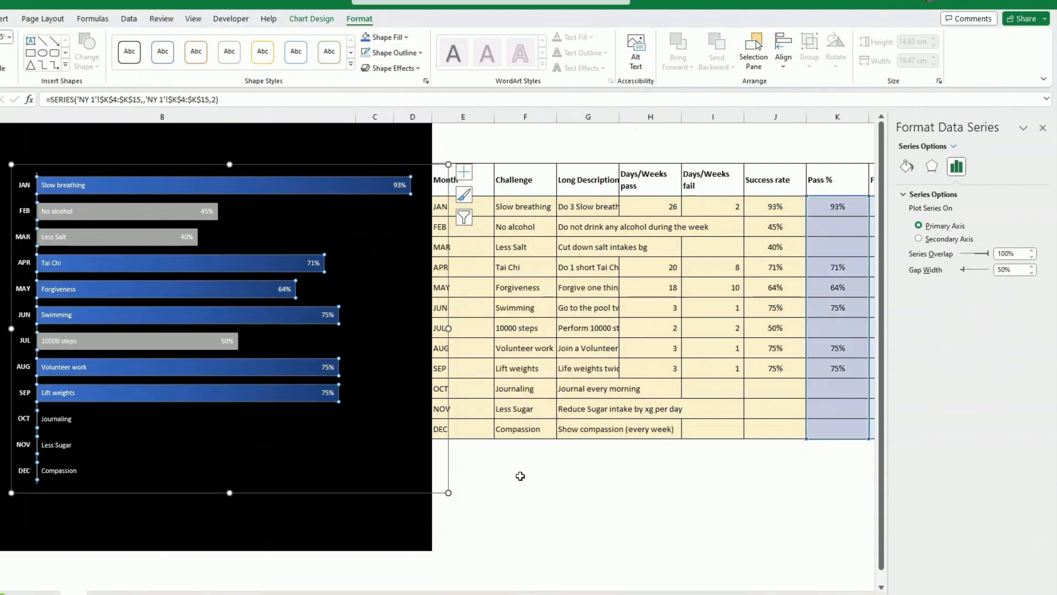
- Fill the Fail bars with dark red and apply the dark-variation Linear Left gradient
{"action": "left_click", "coordinate": [180, 213]}
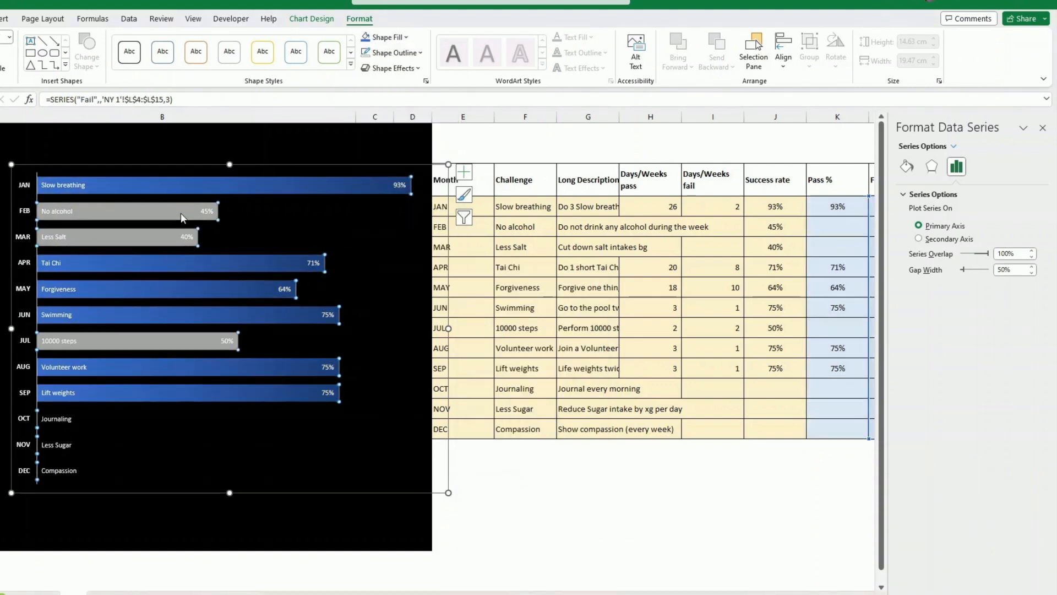
{"action": "left_click", "coordinate": [383, 37]}
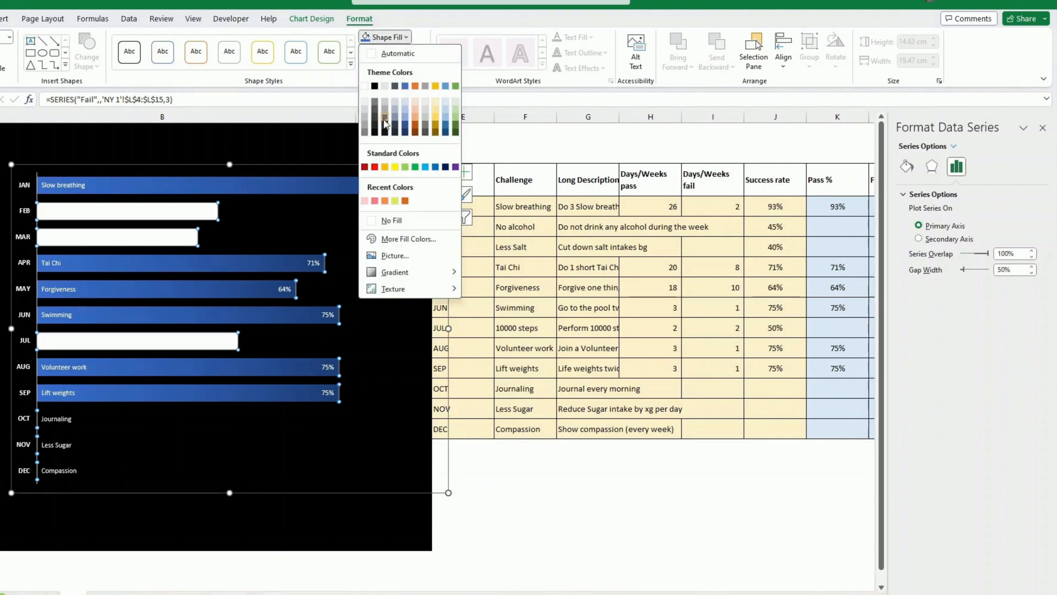
{"action": "left_click", "coordinate": [365, 168]}
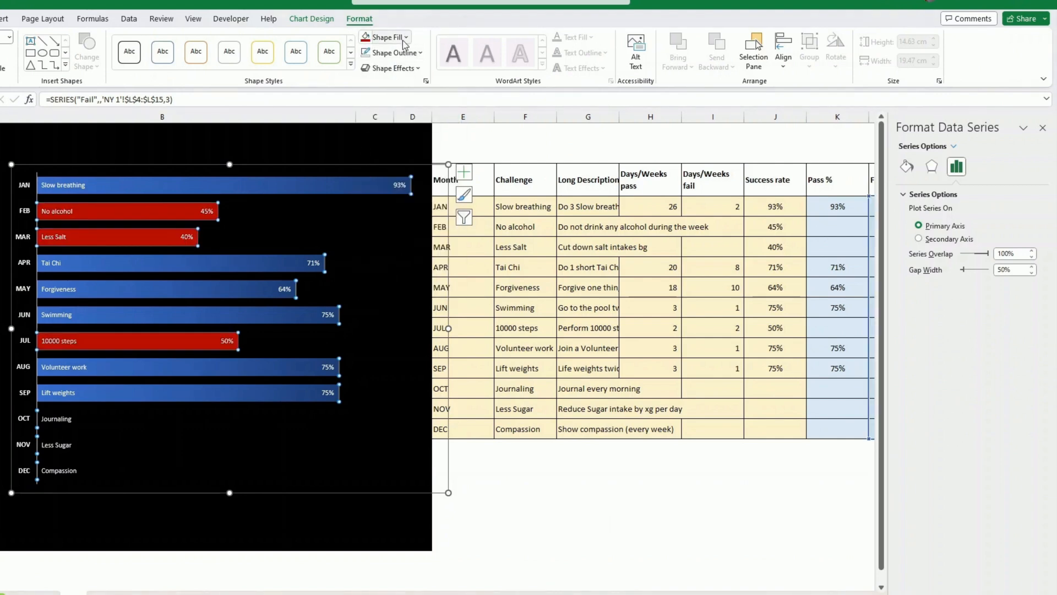
{"action": "left_click", "coordinate": [384, 37]}
{"action": "mouse_move", "coordinate": [402, 272]}
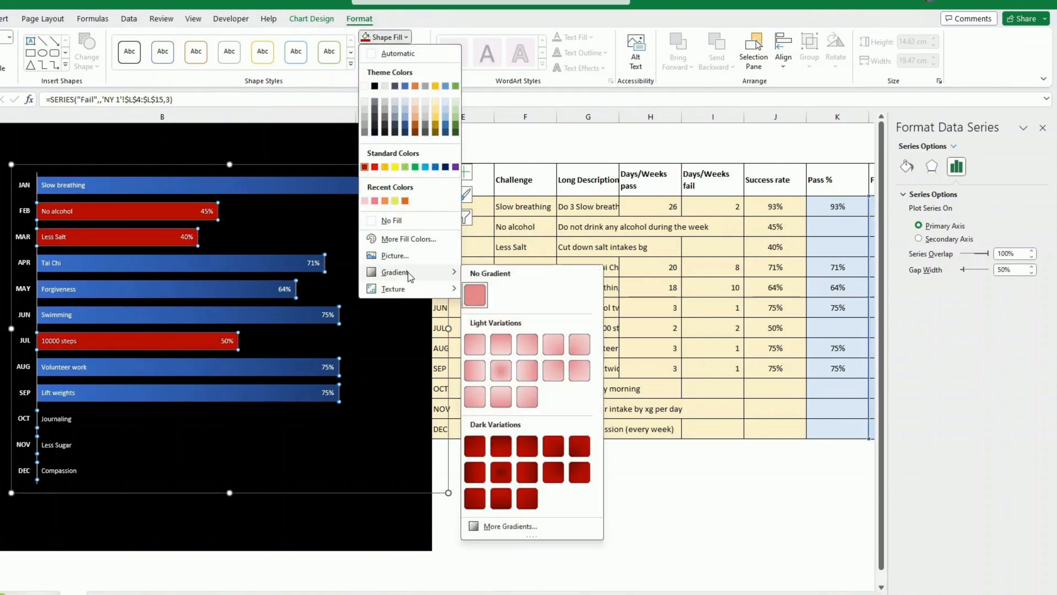
{"action": "left_click", "coordinate": [527, 476]}
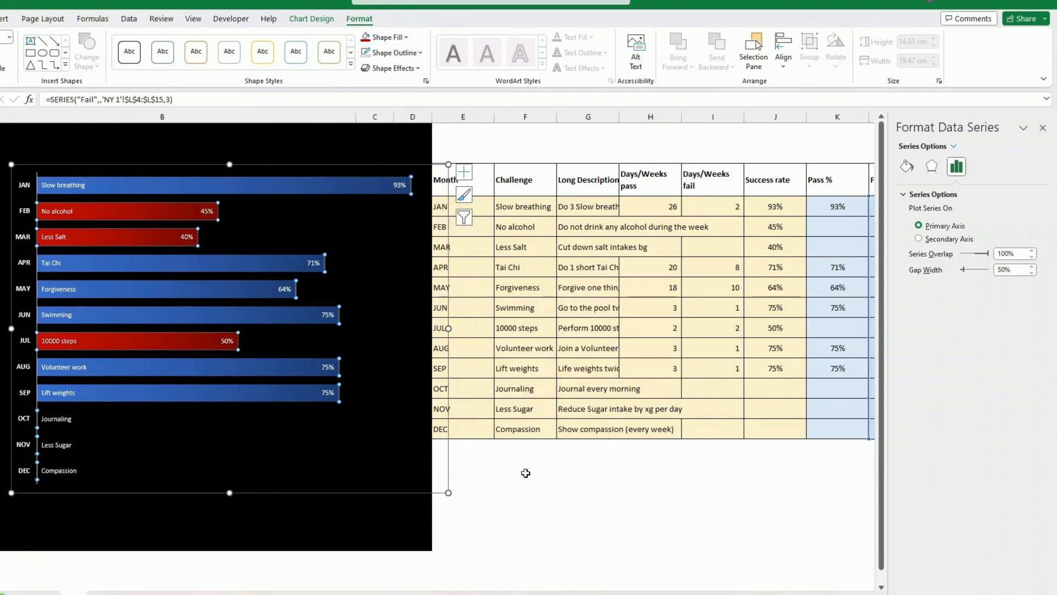
- Widen column D to extend the black background and reposition the chart within it
{"action": "left_click", "coordinate": [523, 472]}
{"action": "left_click", "coordinate": [400, 480]}
{"action": "left_click_drag", "start_coordinate": [374, 492], "coordinate": [338, 477]}
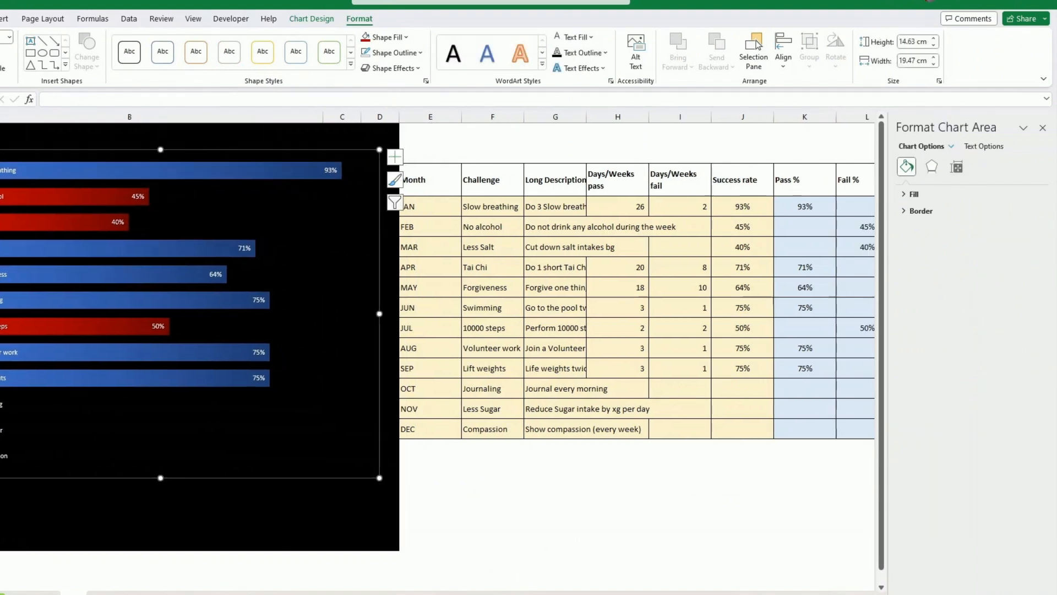
{"action": "left_click_drag", "start_coordinate": [402, 118], "coordinate": [401, 118]}
{"action": "left_click_drag", "start_coordinate": [402, 118], "coordinate": [487, 118]}
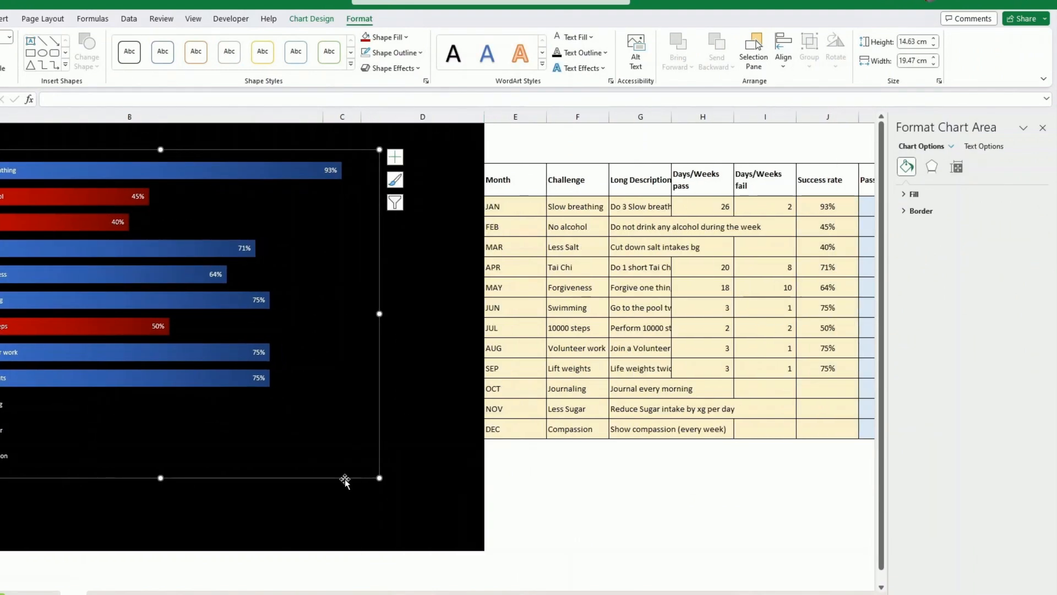
{"action": "left_click_drag", "start_coordinate": [345, 479], "coordinate": [380, 488]}
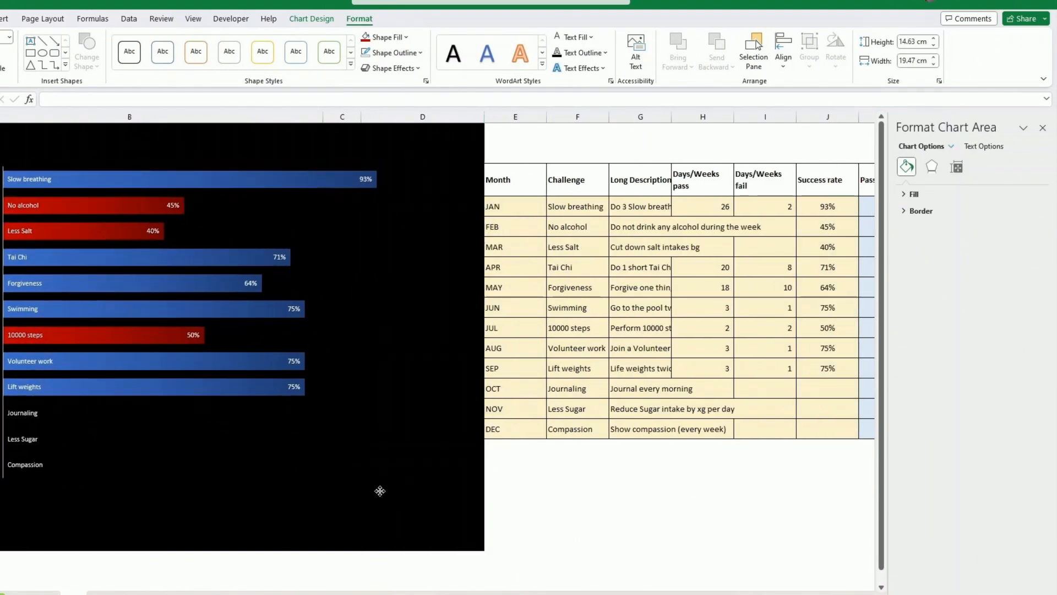
- Add a light outline to the pass bars in the chart
{"action": "left_click", "coordinate": [330, 179]}
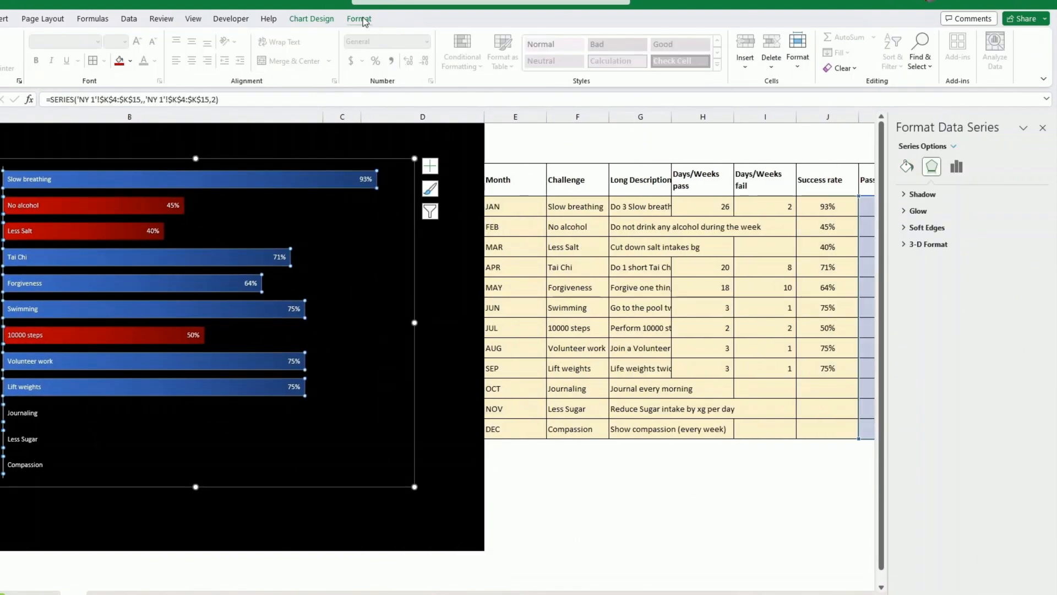
{"action": "left_click", "coordinate": [359, 18]}
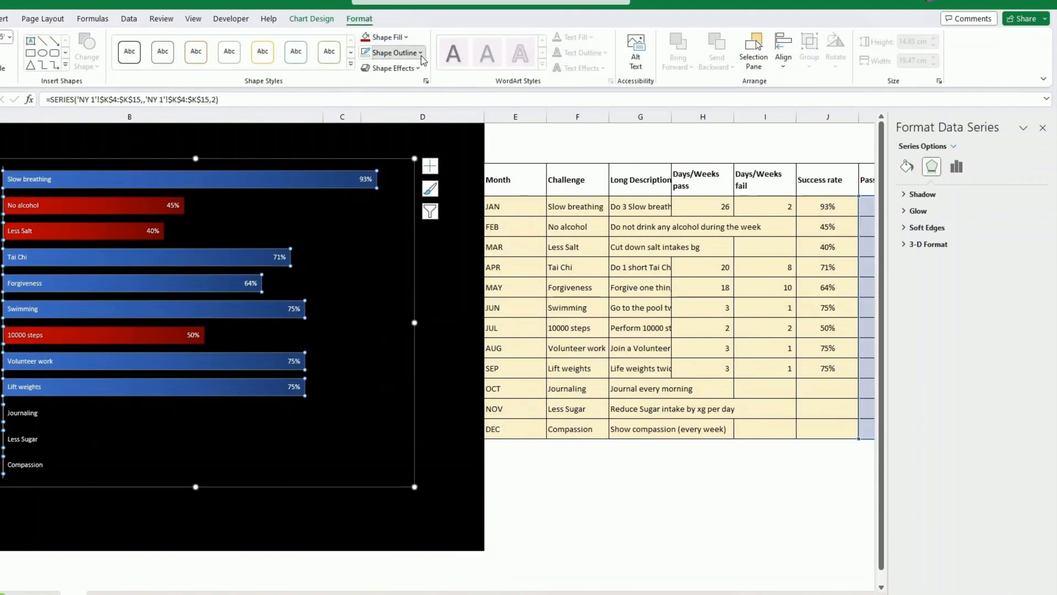
{"action": "left_click", "coordinate": [392, 53]}
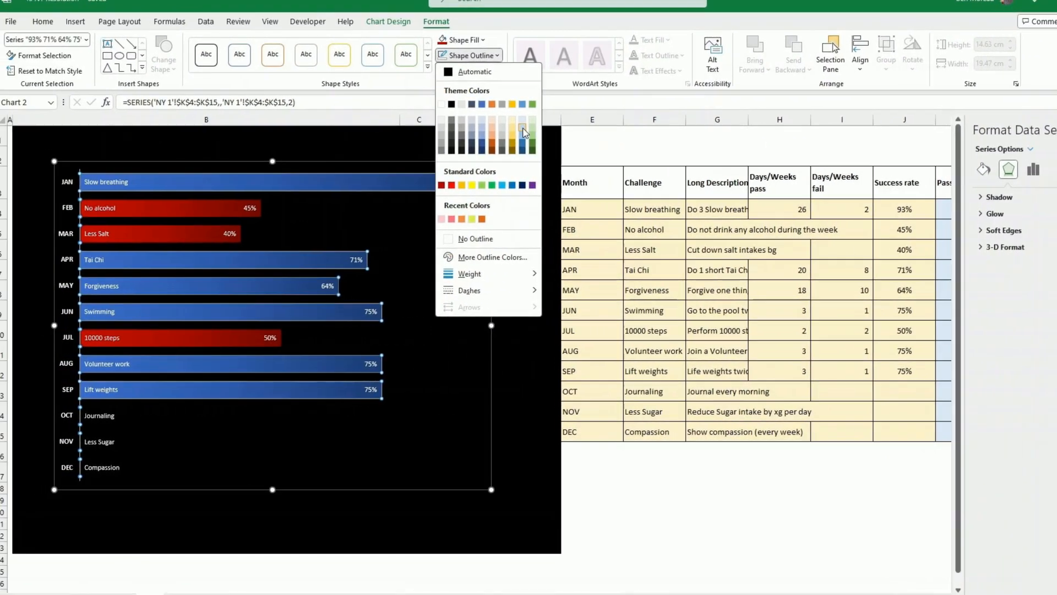
{"action": "left_click", "coordinate": [493, 131]}
{"action": "left_click", "coordinate": [468, 312]}
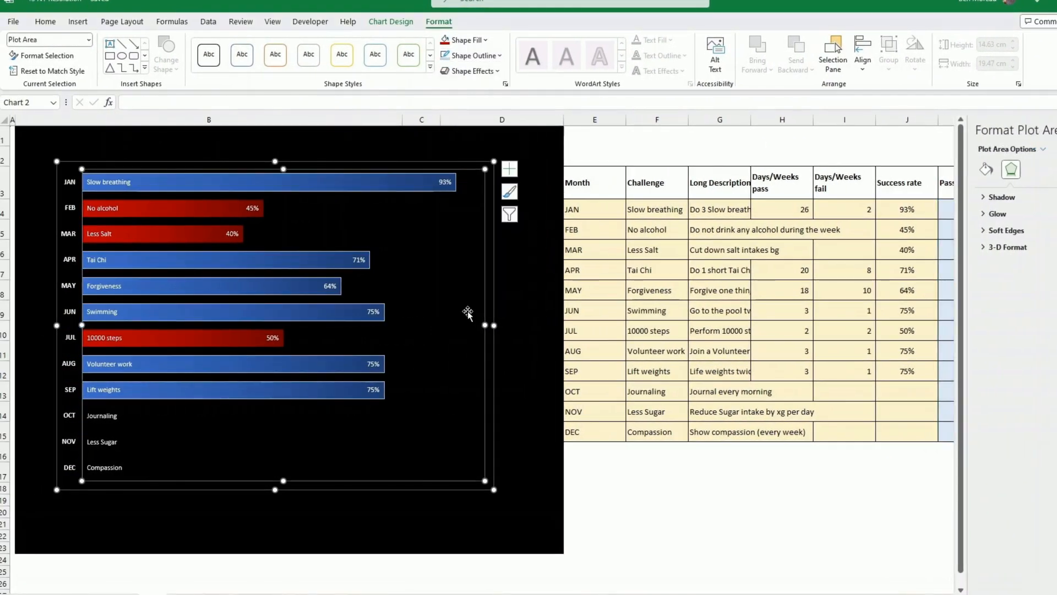
- Outline the Fail bars with the custom light red #FFA3A3
{"action": "left_click", "coordinate": [234, 208]}
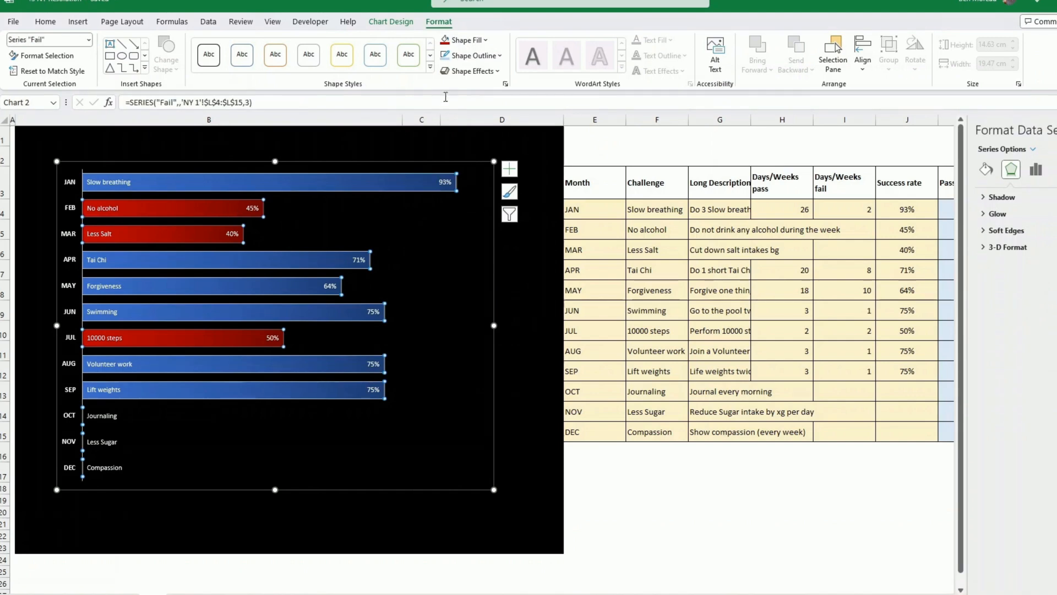
{"action": "left_click", "coordinate": [473, 55]}
{"action": "left_click", "coordinate": [443, 188]}
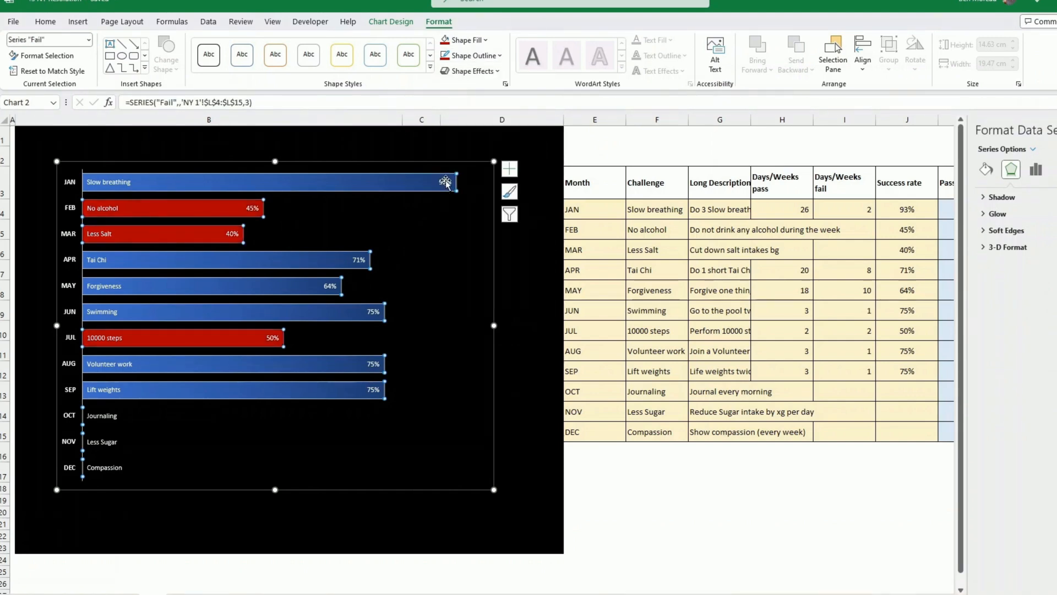
{"action": "left_click", "coordinate": [501, 56]}
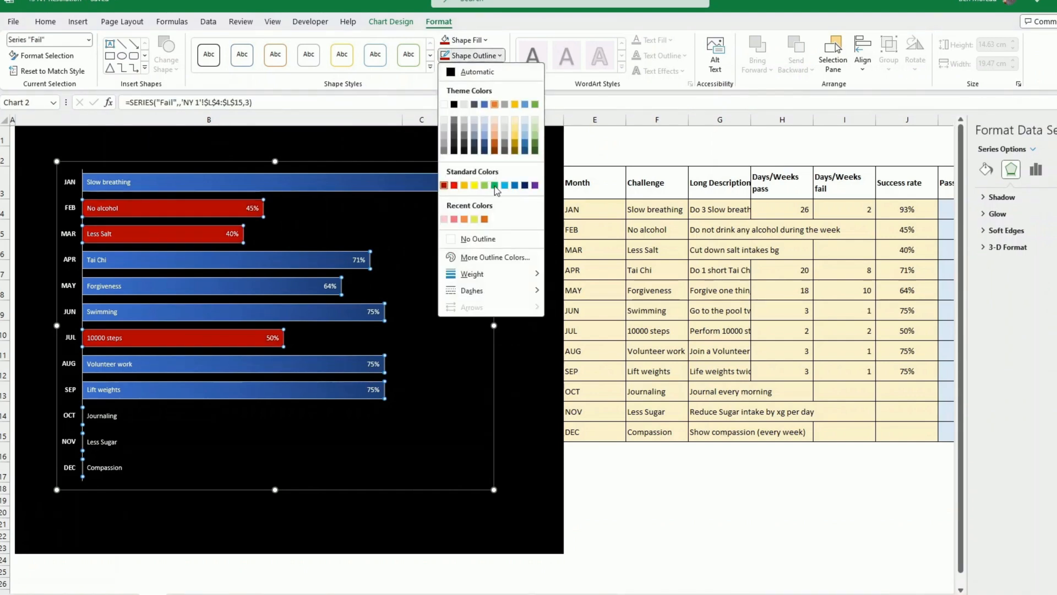
{"action": "left_click", "coordinate": [487, 259]}
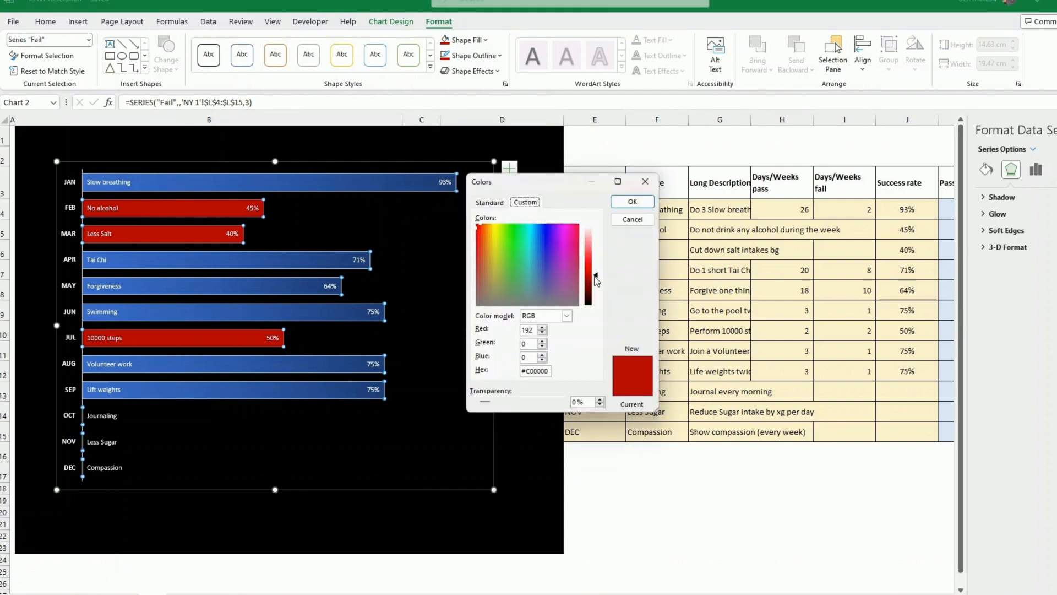
{"action": "left_click_drag", "start_coordinate": [596, 278], "coordinate": [596, 241]}
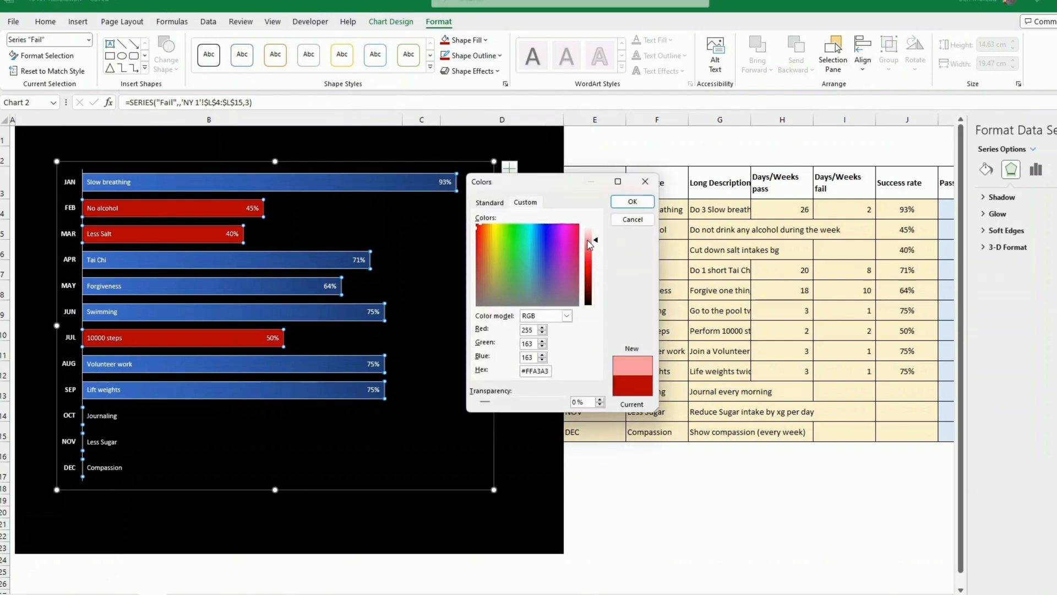
{"action": "left_click", "coordinate": [633, 202]}
{"action": "left_click", "coordinate": [456, 305]}
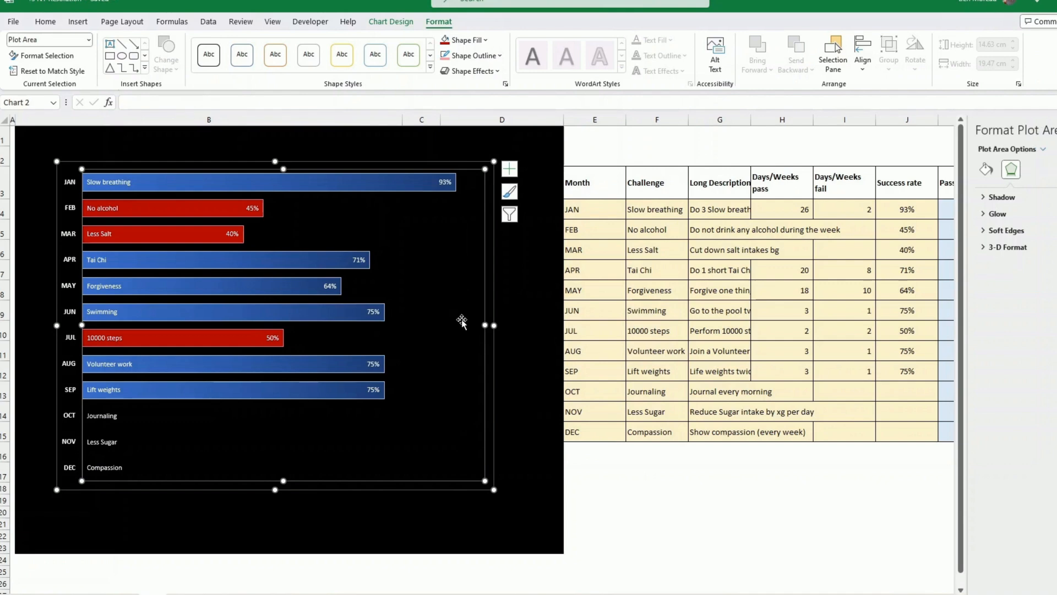
{"action": "left_click", "coordinate": [487, 543]}
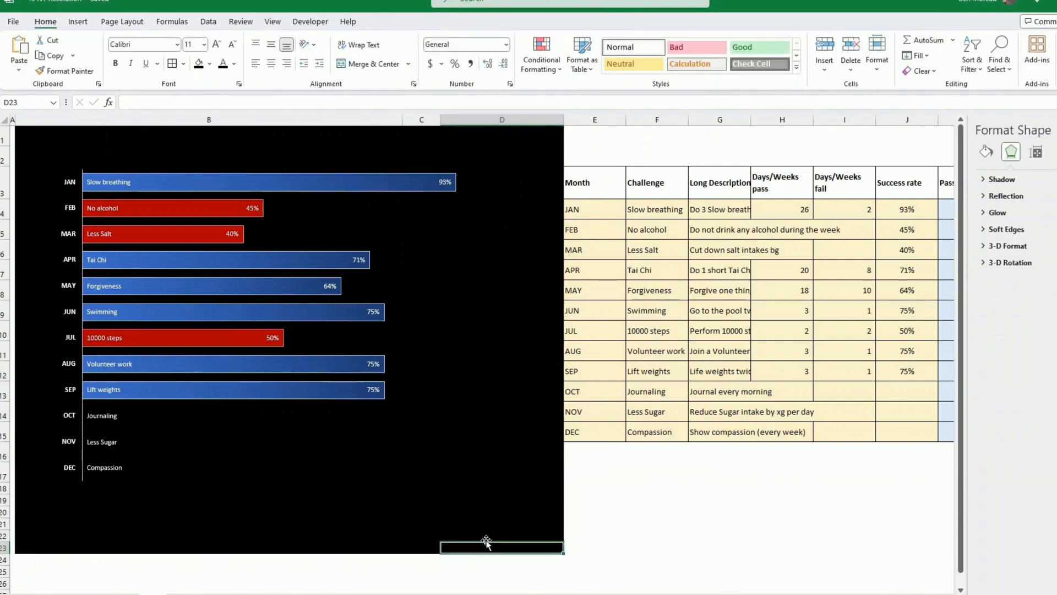
- Increase the height of row 1 and insert a text box above the chart reading "MY 12 CHALLENGES FOR THE YEAR"
{"action": "left_click", "coordinate": [209, 535]}
{"action": "left_click_drag", "start_coordinate": [10, 146], "coordinate": [10, 169]}
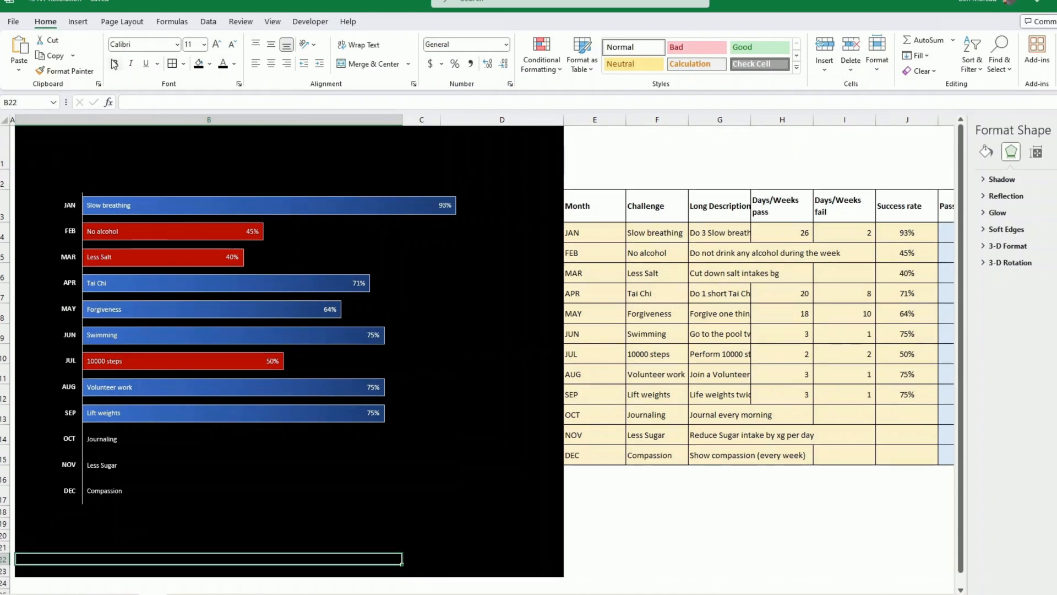
{"action": "left_click", "coordinate": [81, 22]}
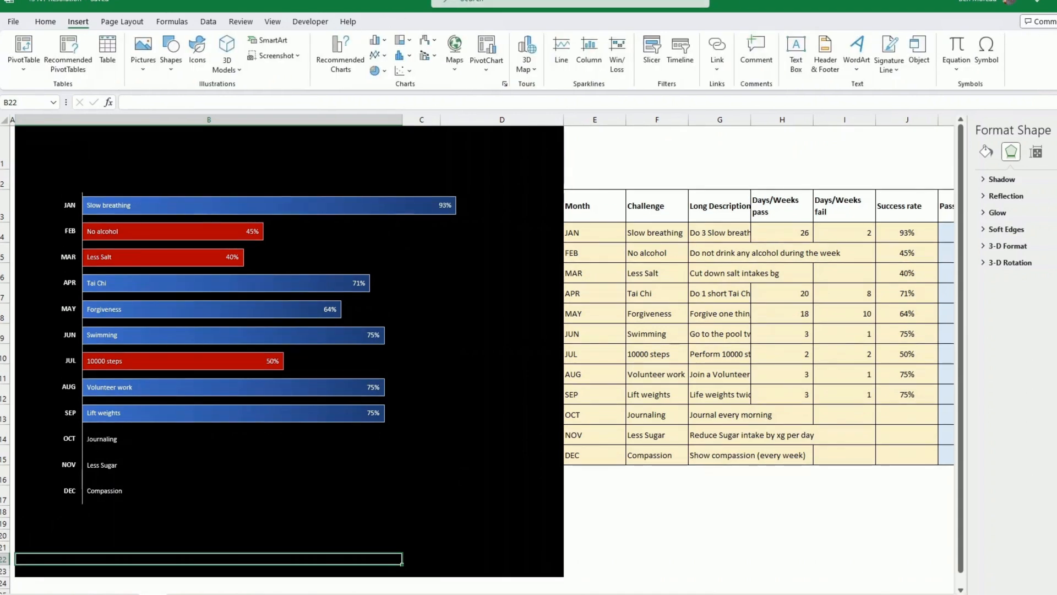
{"action": "left_click", "coordinate": [796, 55]}
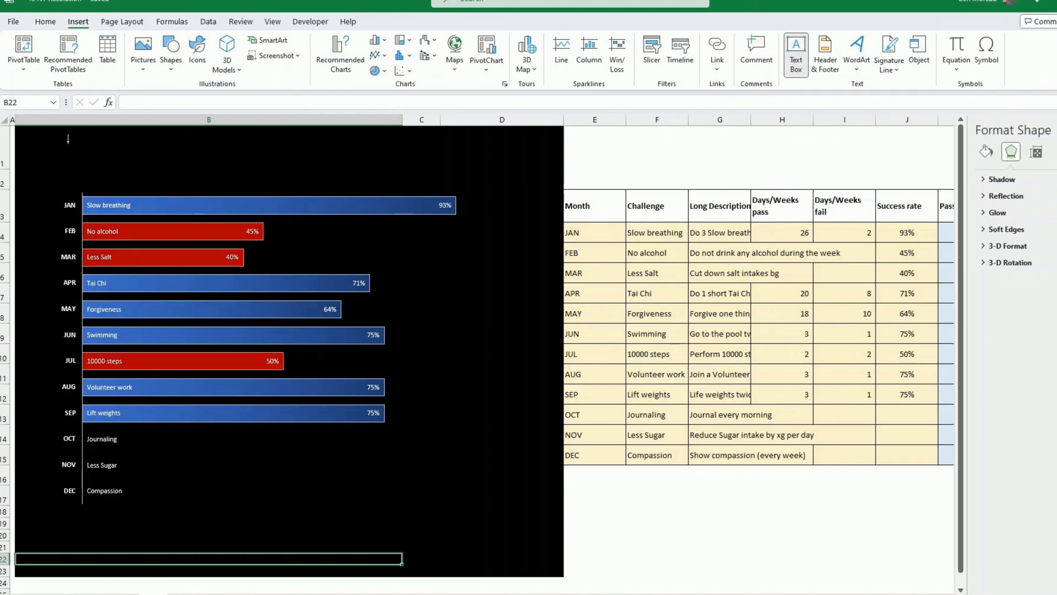
{"action": "left_click_drag", "start_coordinate": [466, 176], "coordinate": [69, 141]}
{"action": "type", "text": "12 CHALLENGES"}
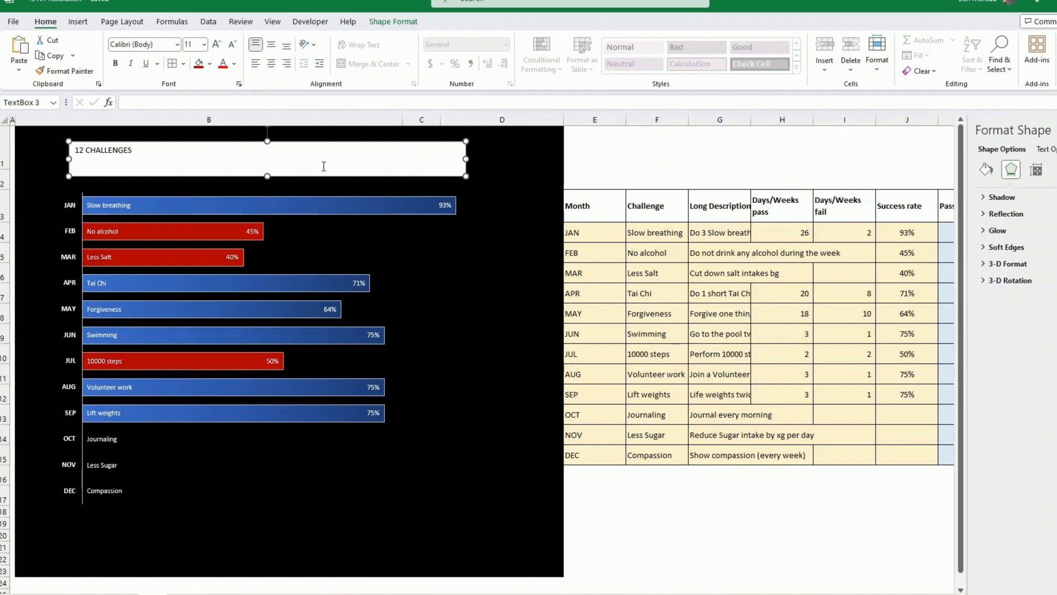
{"action": "key", "text": "Home"}
{"action": "type", "text": "MY"}
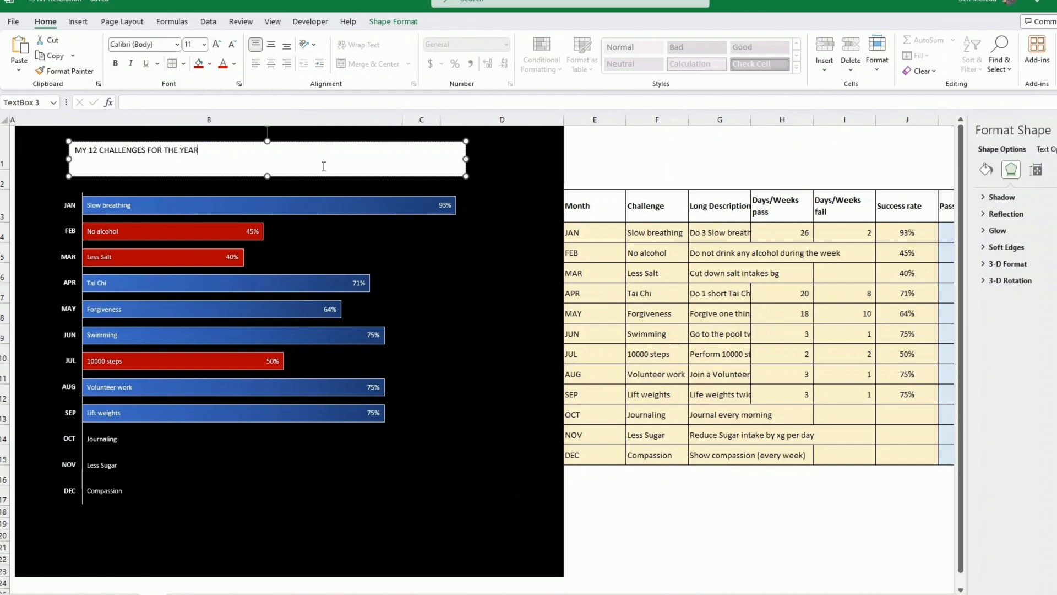
- Fill the title text box with dark red and make its text white
{"action": "left_click", "coordinate": [507, 193]}
{"action": "left_click", "coordinate": [444, 175]}
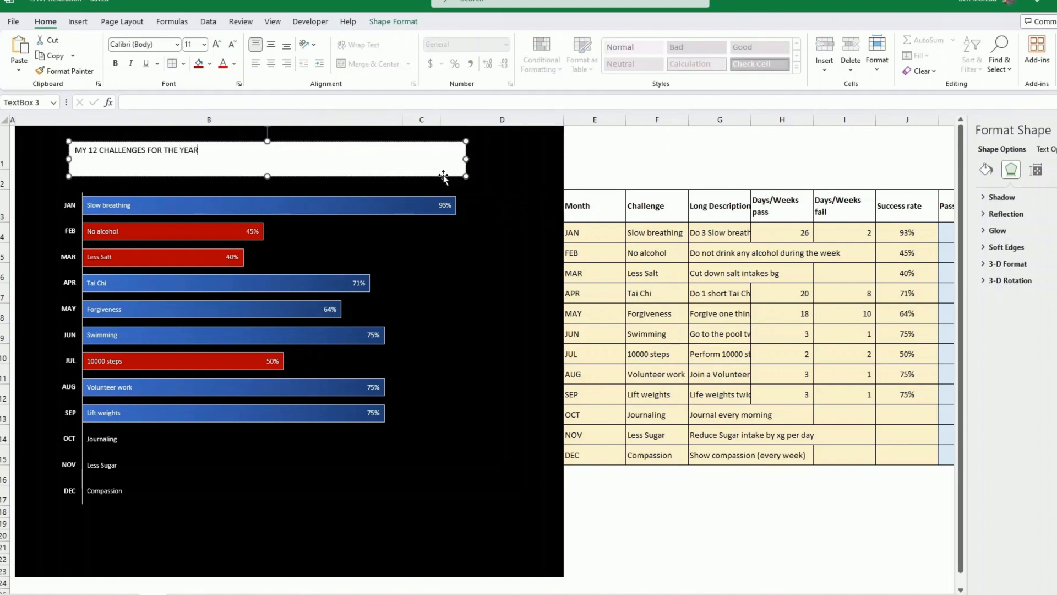
{"action": "left_click", "coordinate": [395, 22]}
{"action": "left_click", "coordinate": [417, 41]}
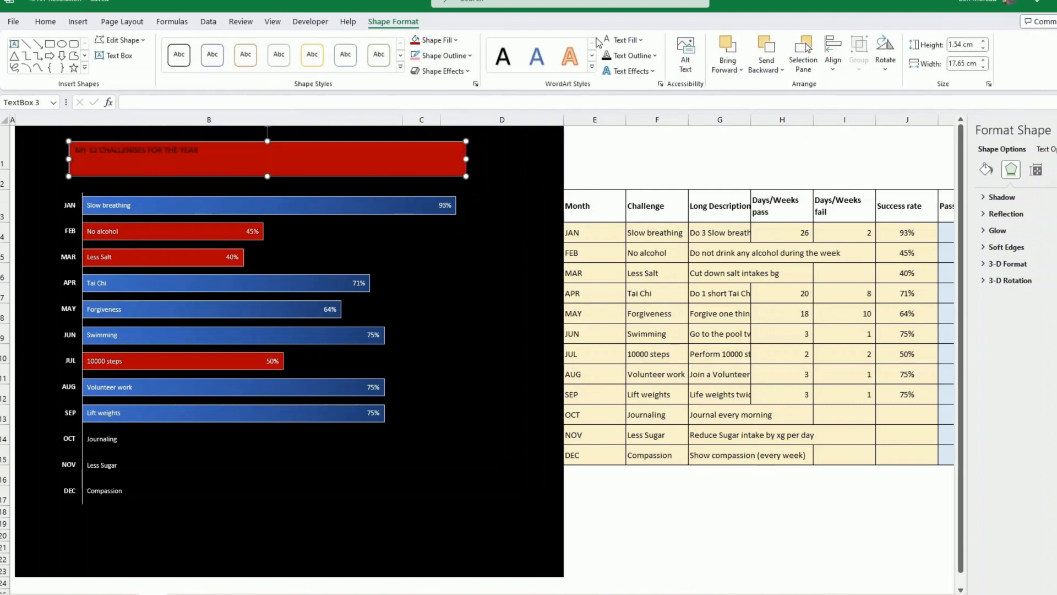
{"action": "left_click", "coordinate": [608, 41]}
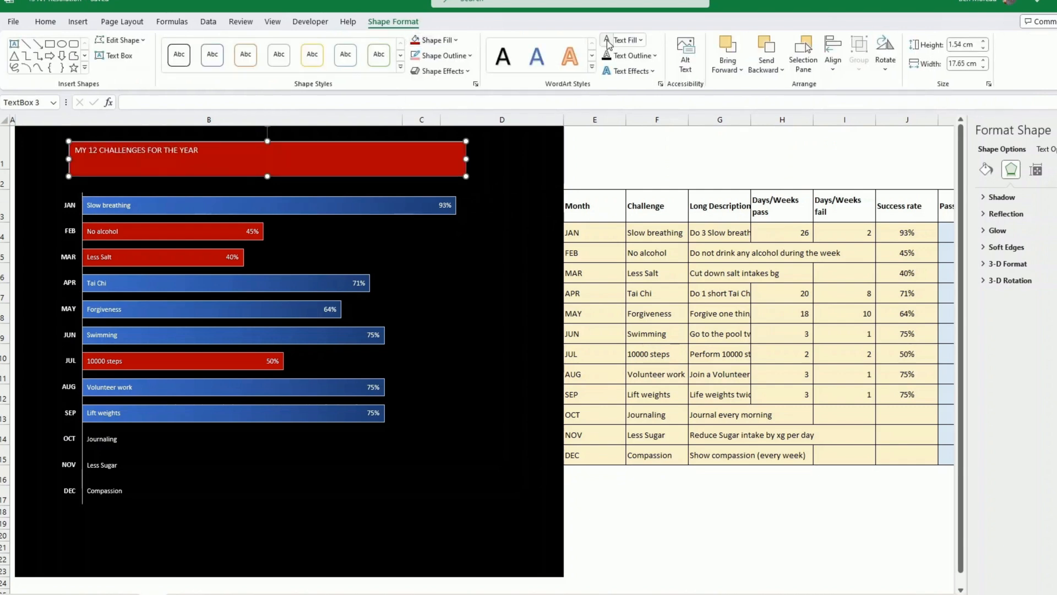
- Format the title in Bahnschrift Condensed at size 28 and center it horizontally and vertically in its box
{"action": "left_click", "coordinate": [47, 22]}
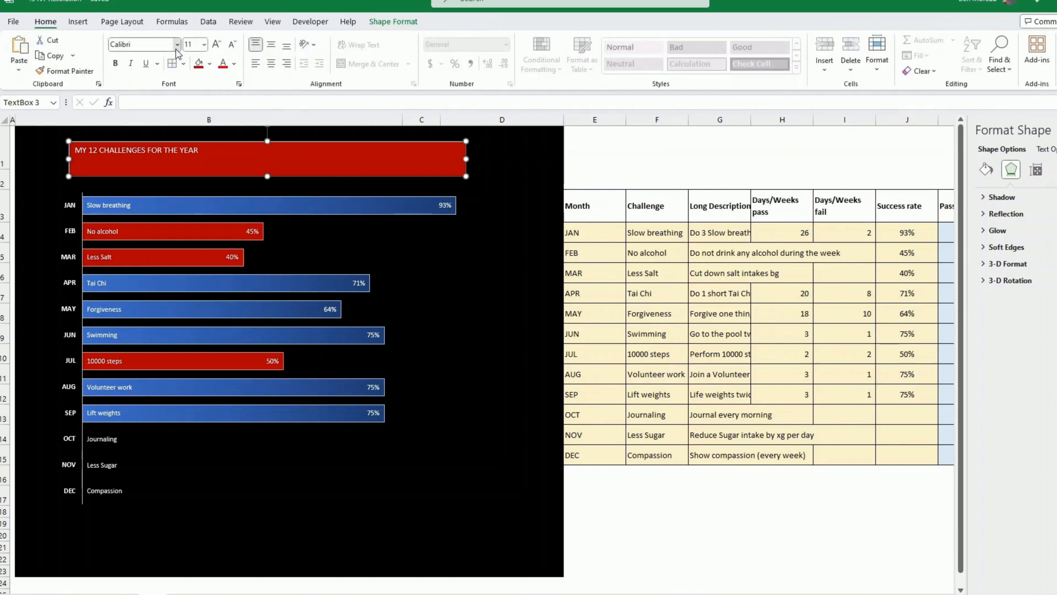
{"action": "left_click", "coordinate": [177, 44]}
{"action": "scroll", "coordinate": [173, 286], "scroll_direction": "down", "scroll_amount": 8}
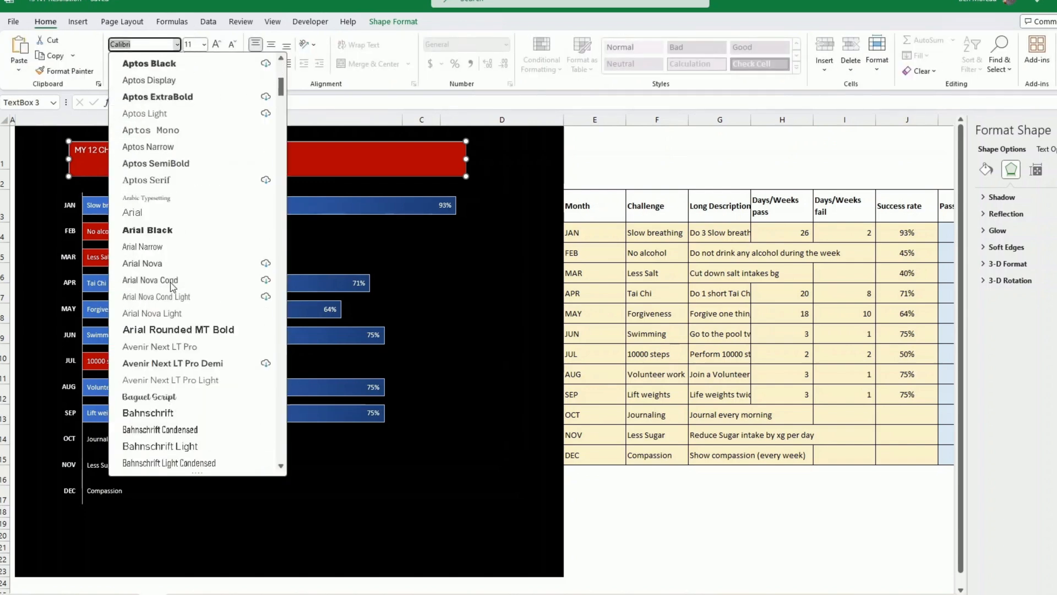
{"action": "scroll", "coordinate": [177, 292], "scroll_direction": "down", "scroll_amount": 2}
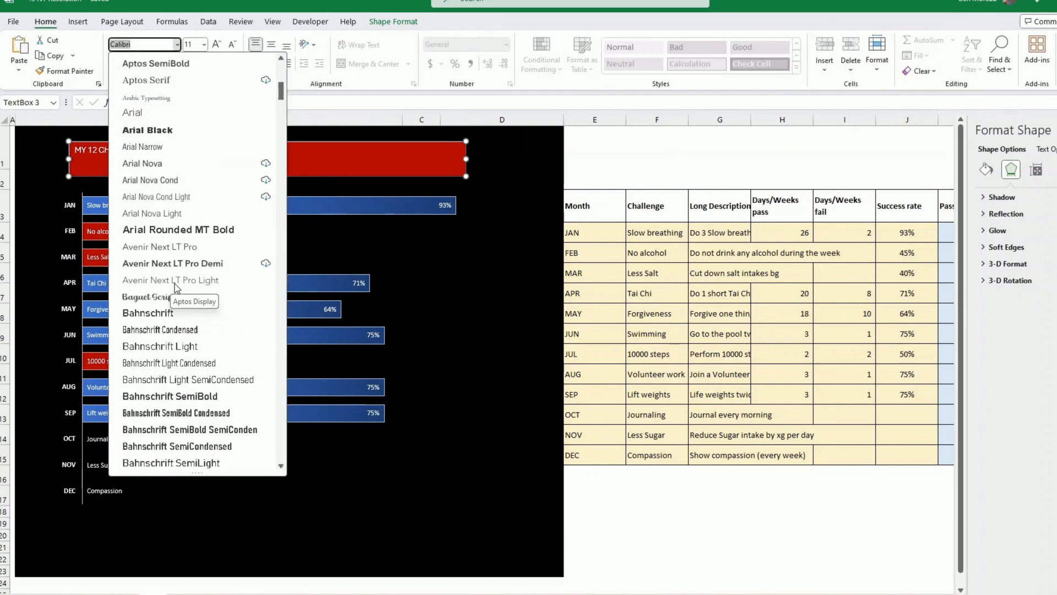
{"action": "left_click", "coordinate": [190, 330]}
{"action": "left_click", "coordinate": [218, 44]}
{"action": "left_click", "coordinate": [218, 44]}
{"action": "left_click", "coordinate": [217, 44]}
{"action": "left_click", "coordinate": [218, 44]}
{"action": "left_click", "coordinate": [218, 44]}
{"action": "left_click", "coordinate": [218, 44]}
{"action": "left_click", "coordinate": [217, 44]}
{"action": "left_click", "coordinate": [218, 44]}
{"action": "left_click", "coordinate": [218, 44]}
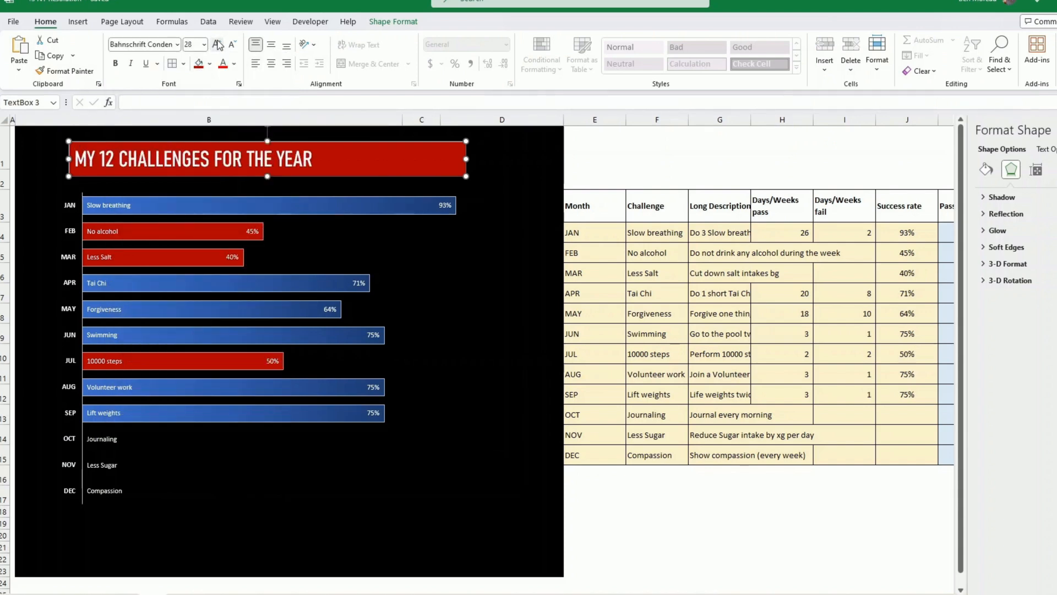
{"action": "left_click", "coordinate": [271, 64]}
{"action": "left_click", "coordinate": [271, 46]}
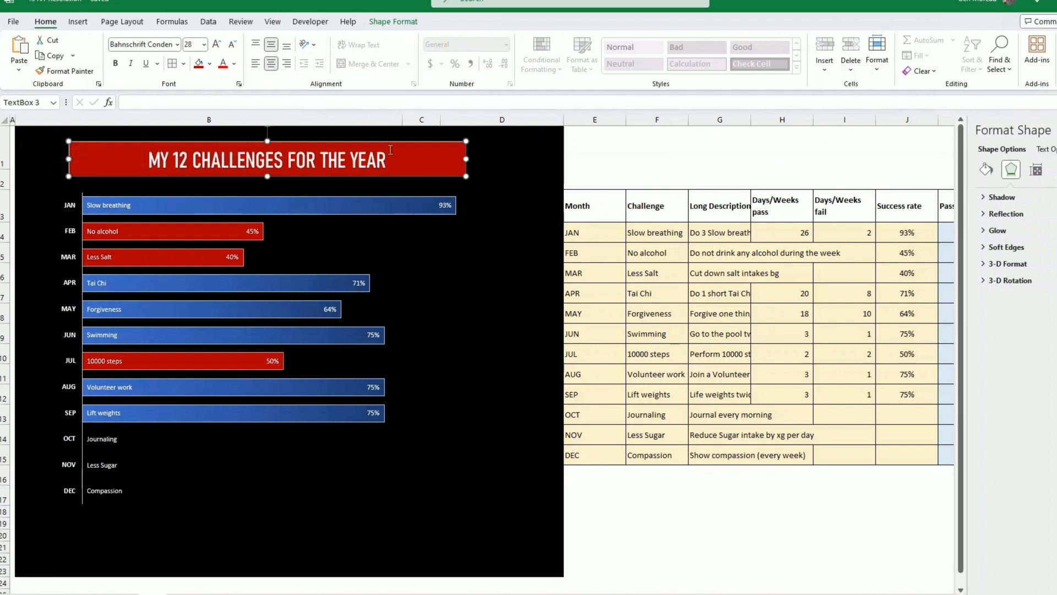
- Widen the title box to about 18.02 cm and align it over the chart's plot area
{"action": "left_click", "coordinate": [412, 25]}
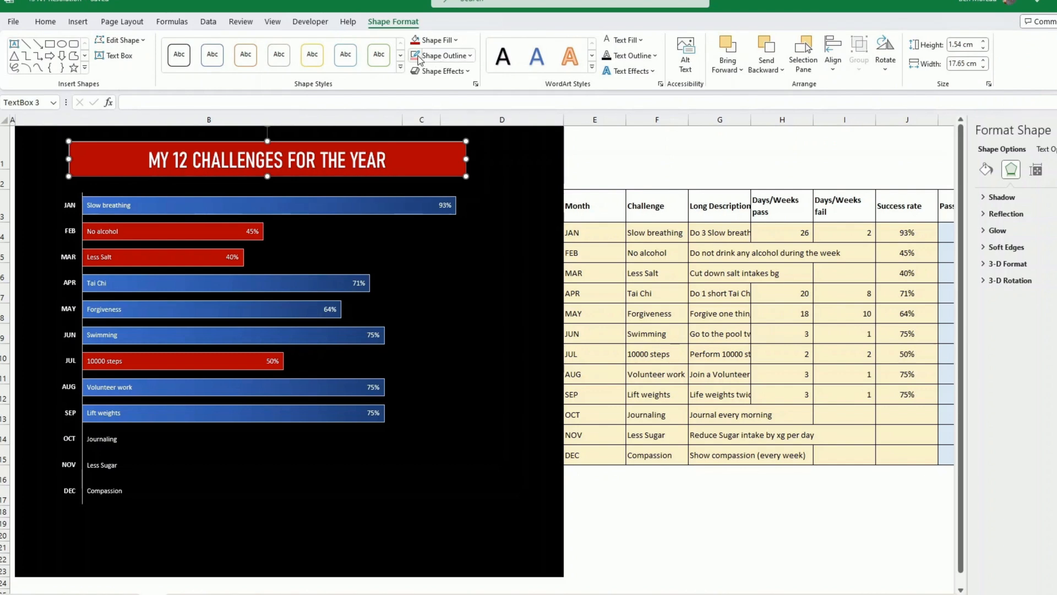
{"action": "left_click", "coordinate": [511, 164]}
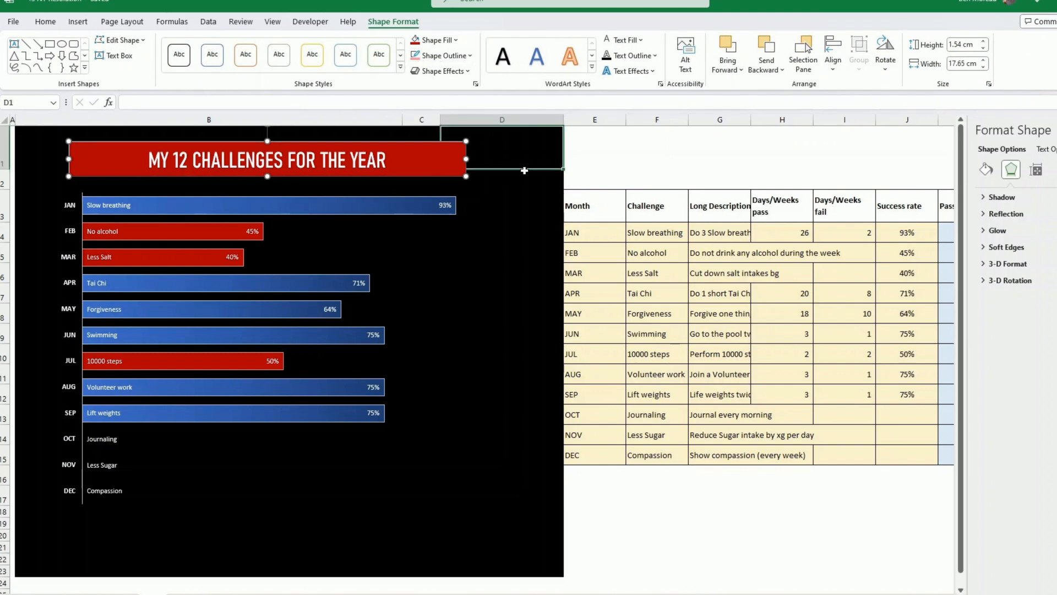
{"action": "left_click", "coordinate": [427, 176]}
{"action": "left_click_drag", "start_coordinate": [438, 176], "coordinate": [489, 162]}
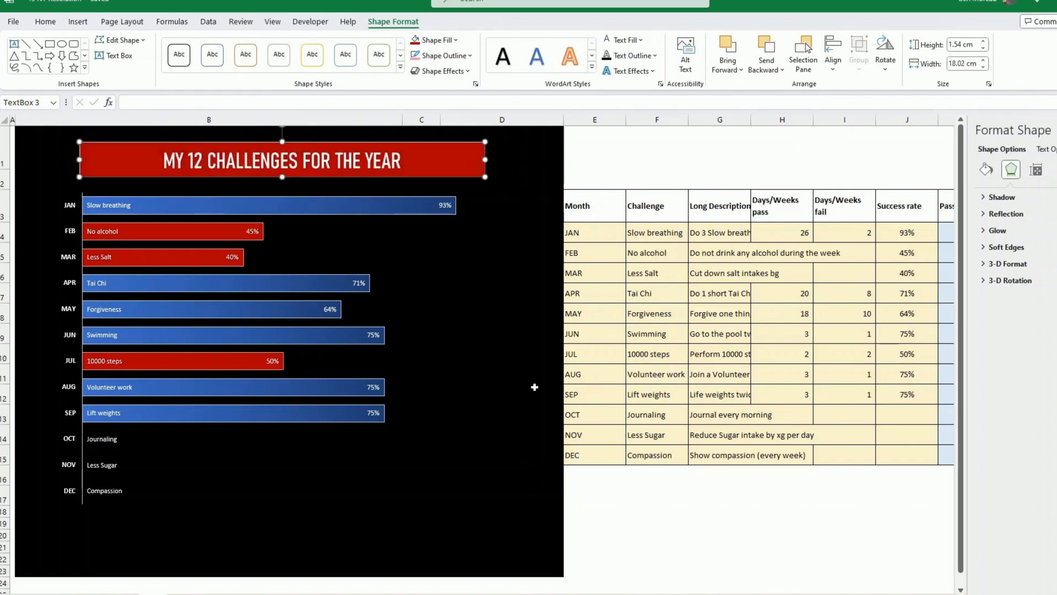
{"action": "left_click", "coordinate": [643, 526]}
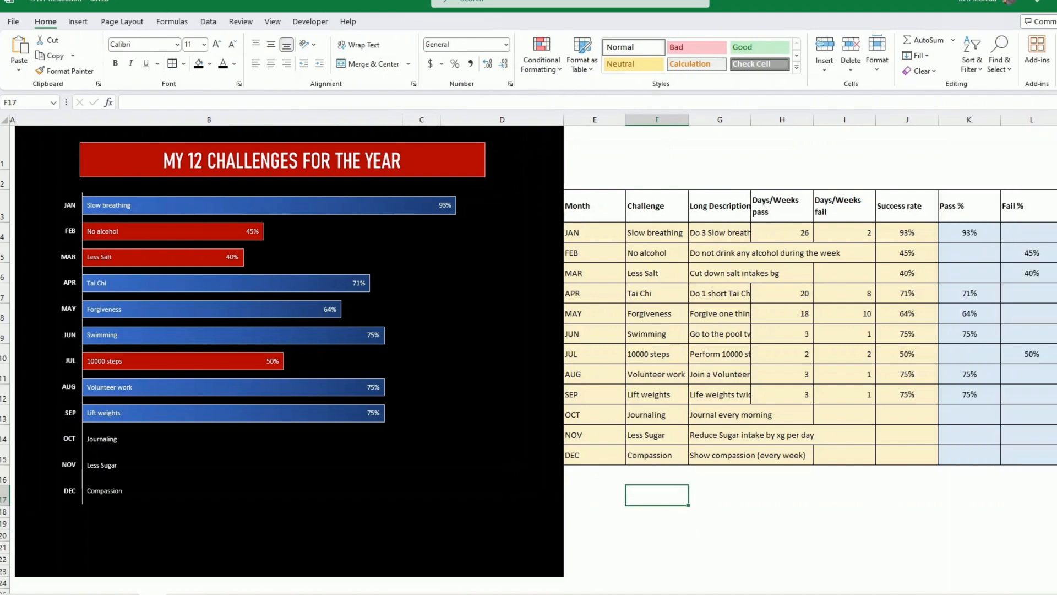
- Group data columns E through N and collapse the group
{"action": "left_click_drag", "start_coordinate": [595, 119], "coordinate": [760, 158]}
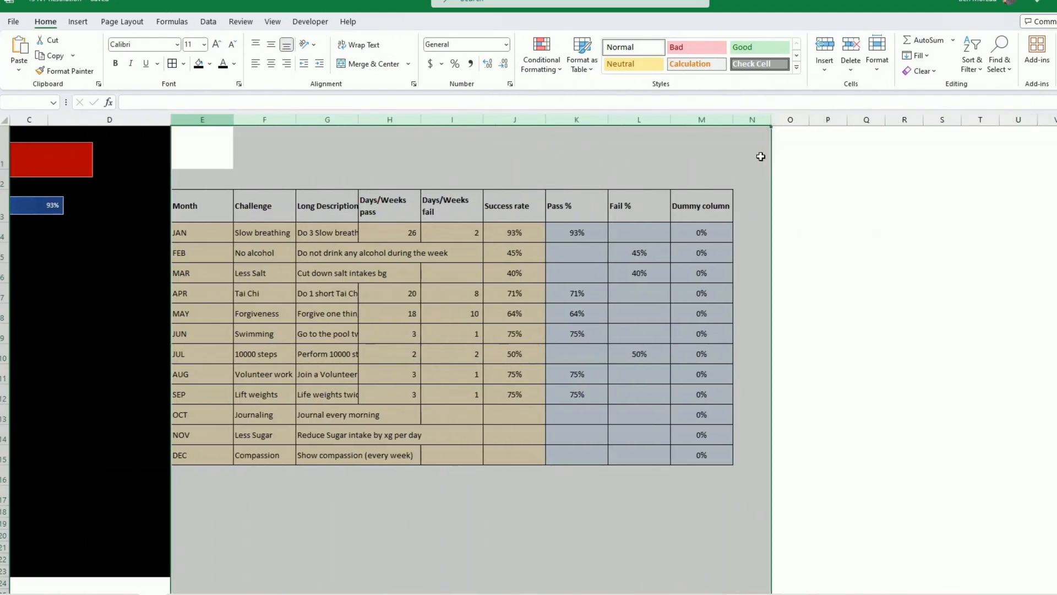
{"action": "left_click", "coordinate": [209, 22]}
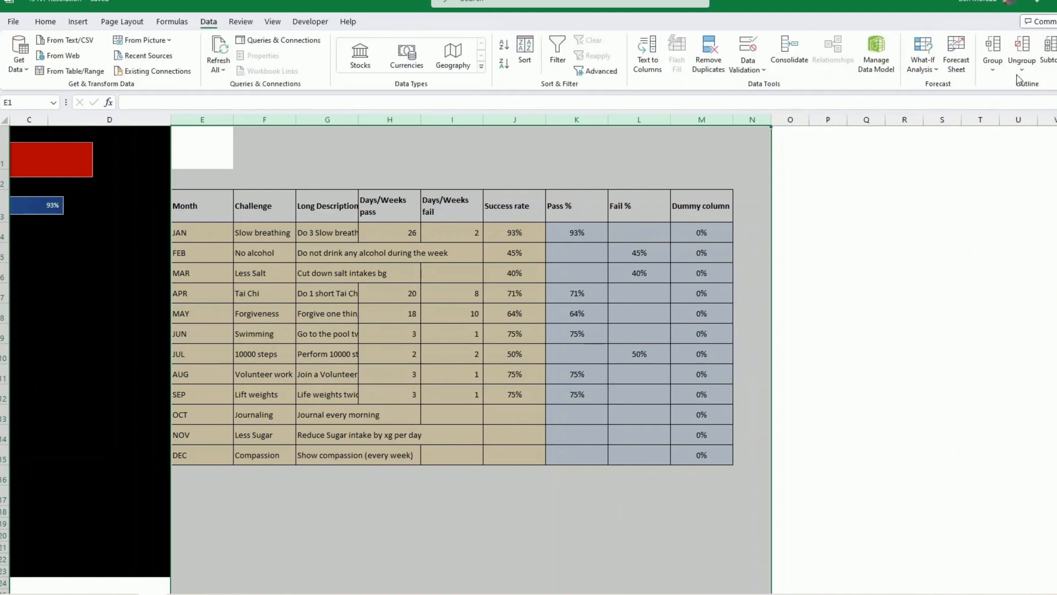
{"action": "left_click", "coordinate": [994, 52]}
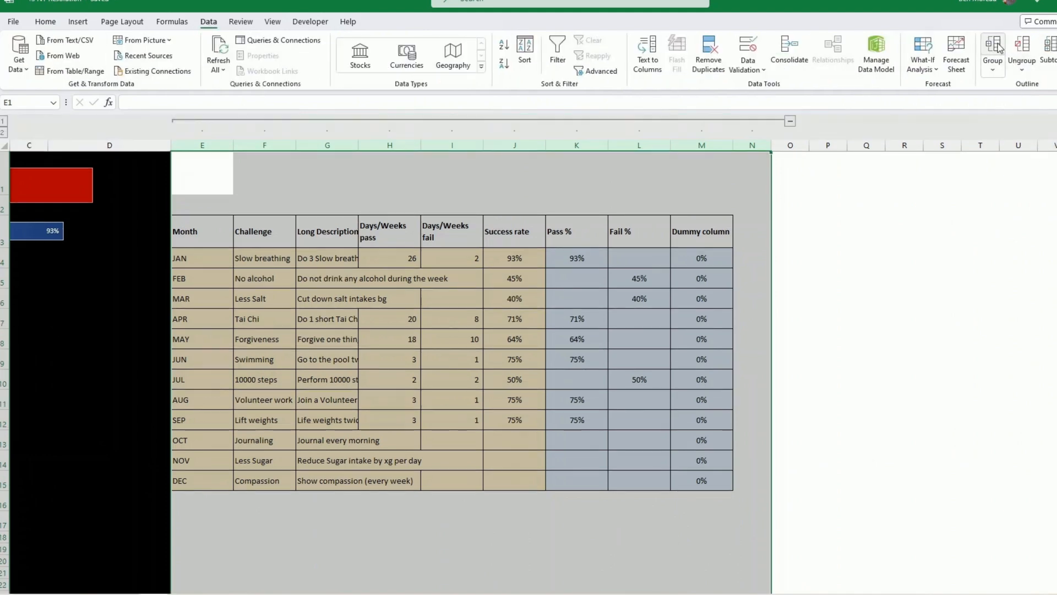
{"action": "left_click", "coordinate": [791, 124]}
{"action": "left_click", "coordinate": [252, 424]}
{"action": "scroll", "coordinate": [252, 424], "scroll_direction": "left", "scroll_amount": 2}
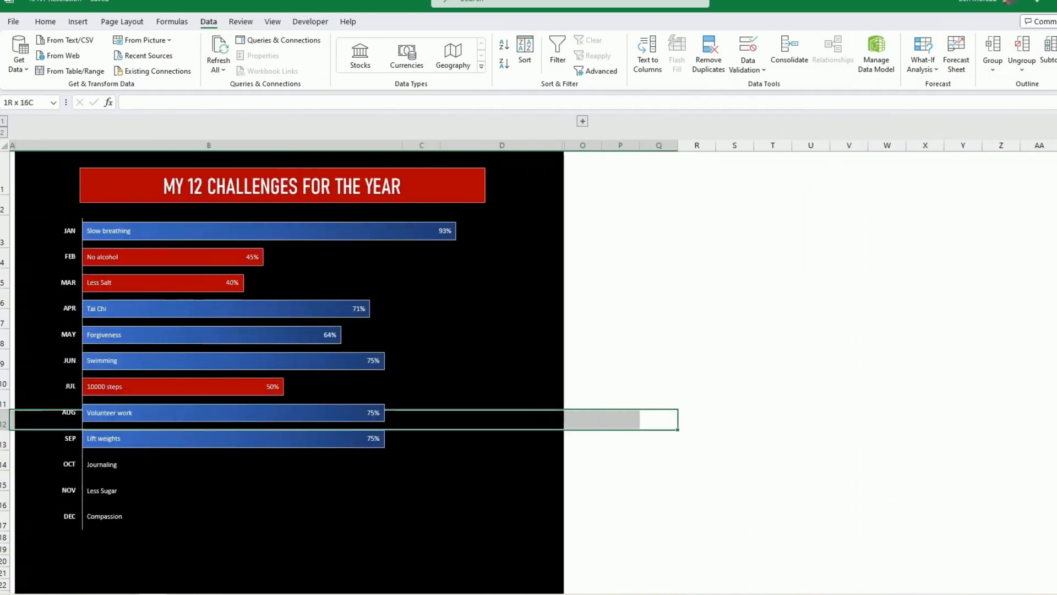
- Check in the chart's hidden and empty cell settings that data in hidden rows and columns is shown
{"action": "left_click", "coordinate": [278, 400]}
{"action": "right_click", "coordinate": [316, 394]}
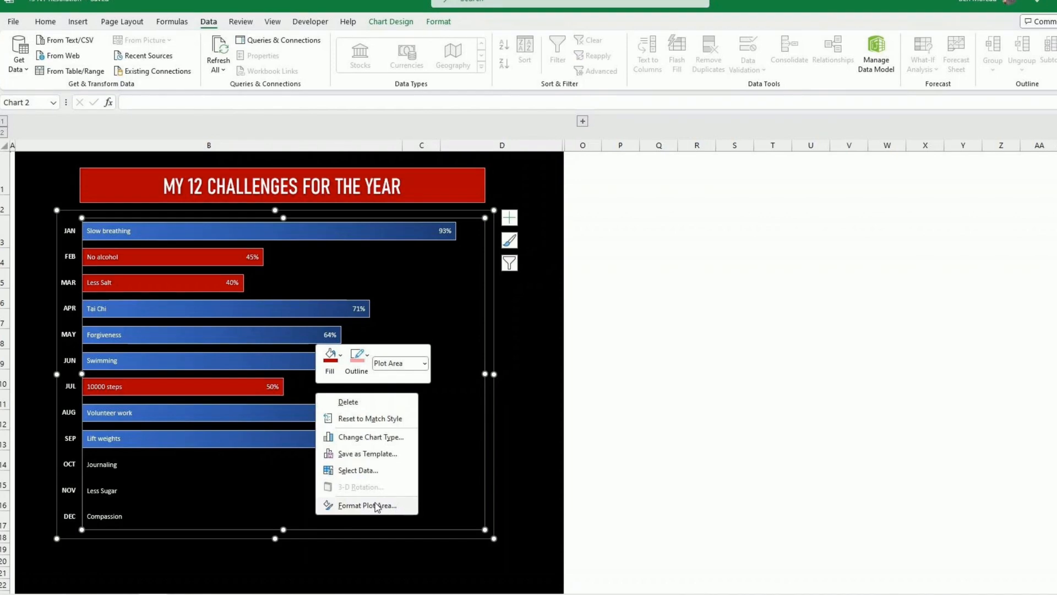
{"action": "left_click", "coordinate": [370, 470]}
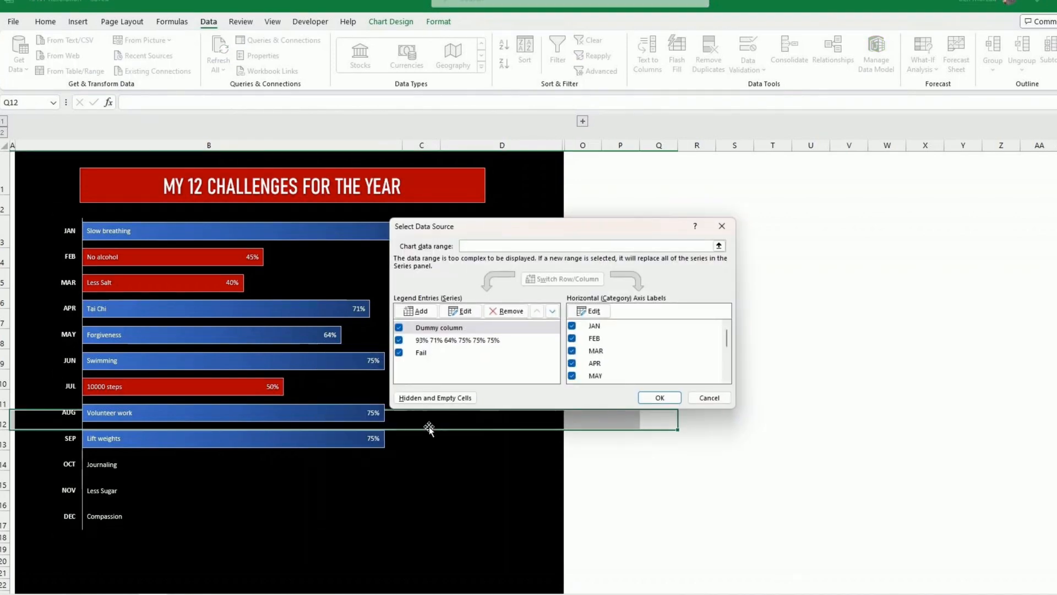
{"action": "left_click", "coordinate": [436, 398]}
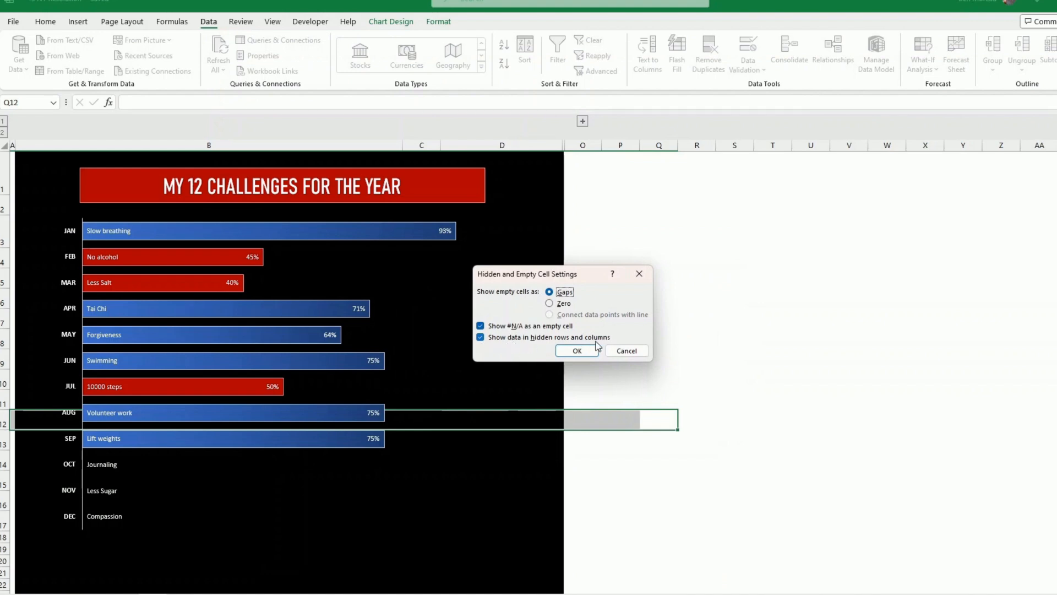
{"action": "left_click", "coordinate": [577, 351]}
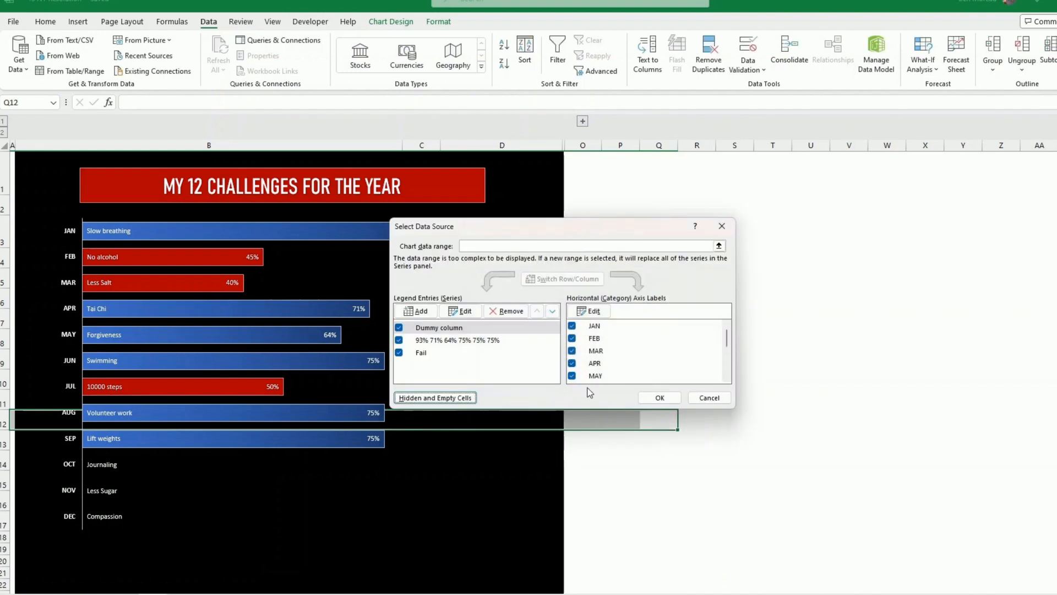
{"action": "left_click", "coordinate": [662, 397]}
- Widen column A and extend the black background across it and the columns from O onward
{"action": "left_click", "coordinate": [659, 435]}
{"action": "left_click_drag", "start_coordinate": [668, 481], "coordinate": [11, 523]}
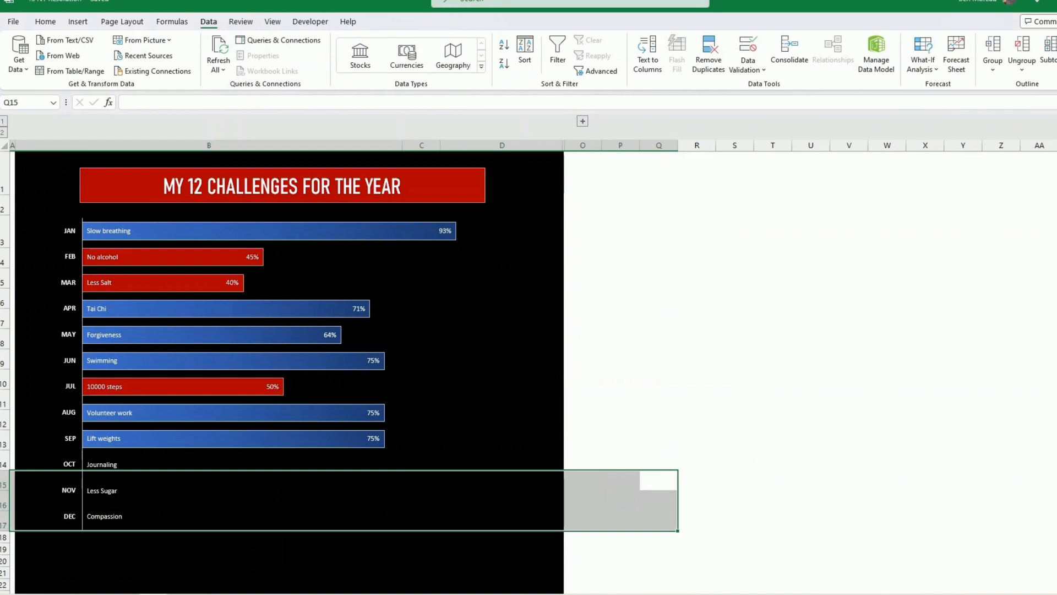
{"action": "left_click_drag", "start_coordinate": [584, 170], "coordinate": [1024, 577]}
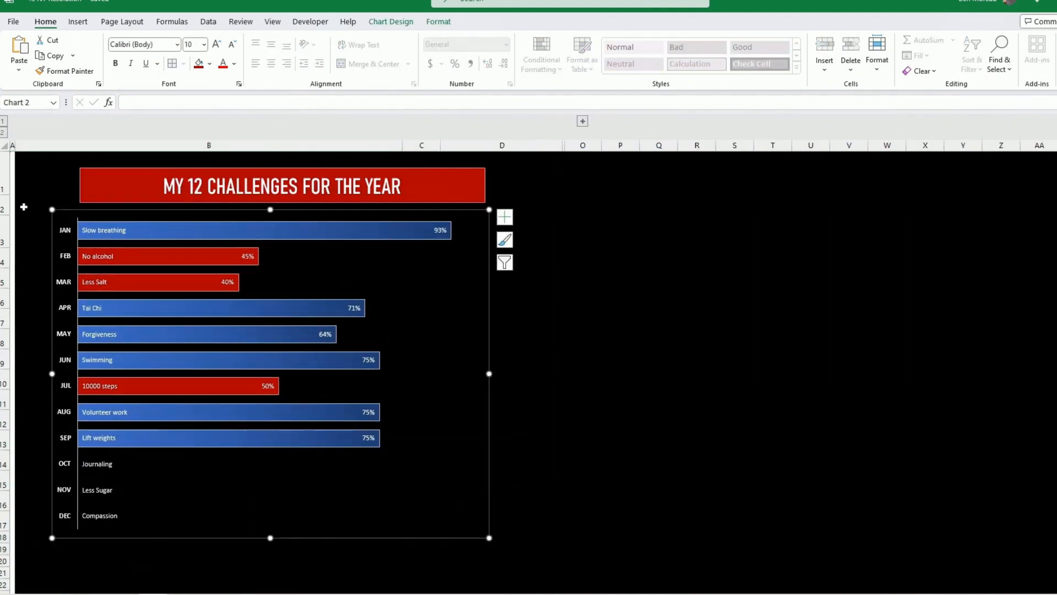
{"action": "left_click_drag", "start_coordinate": [89, 145], "coordinate": [116, 144]}
{"action": "left_click", "coordinate": [76, 397]}
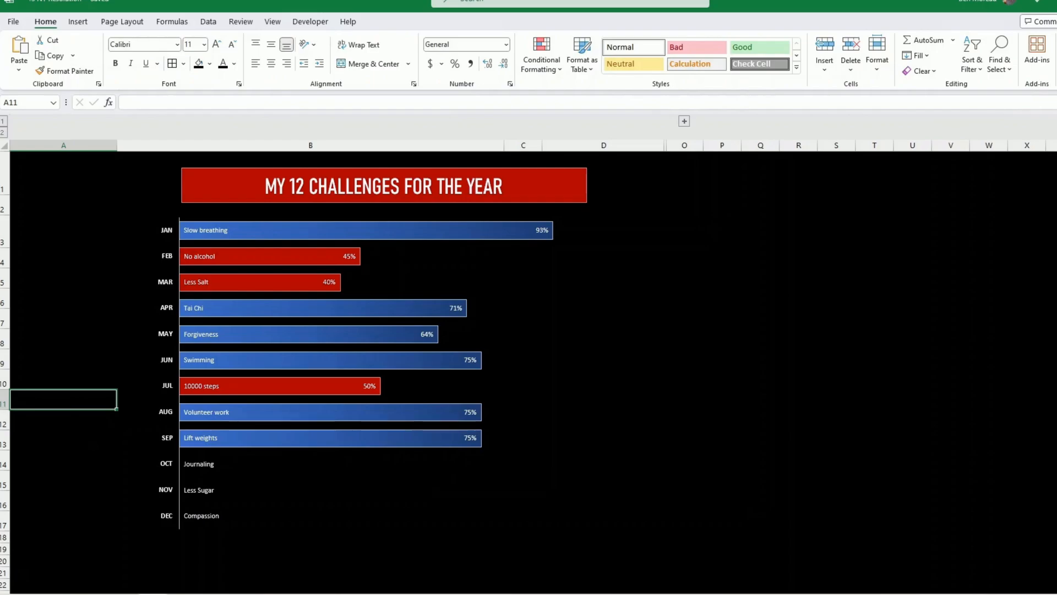